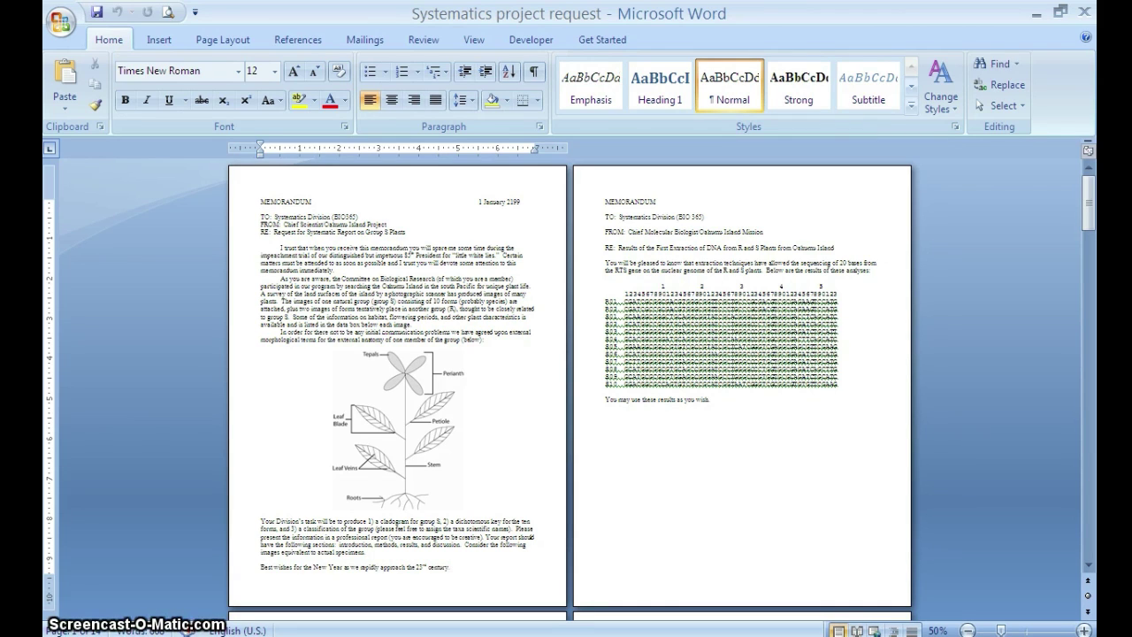
Step: Look through the systematics project memo and its plant specimen pages, returning to the first page
key(Page_Down)
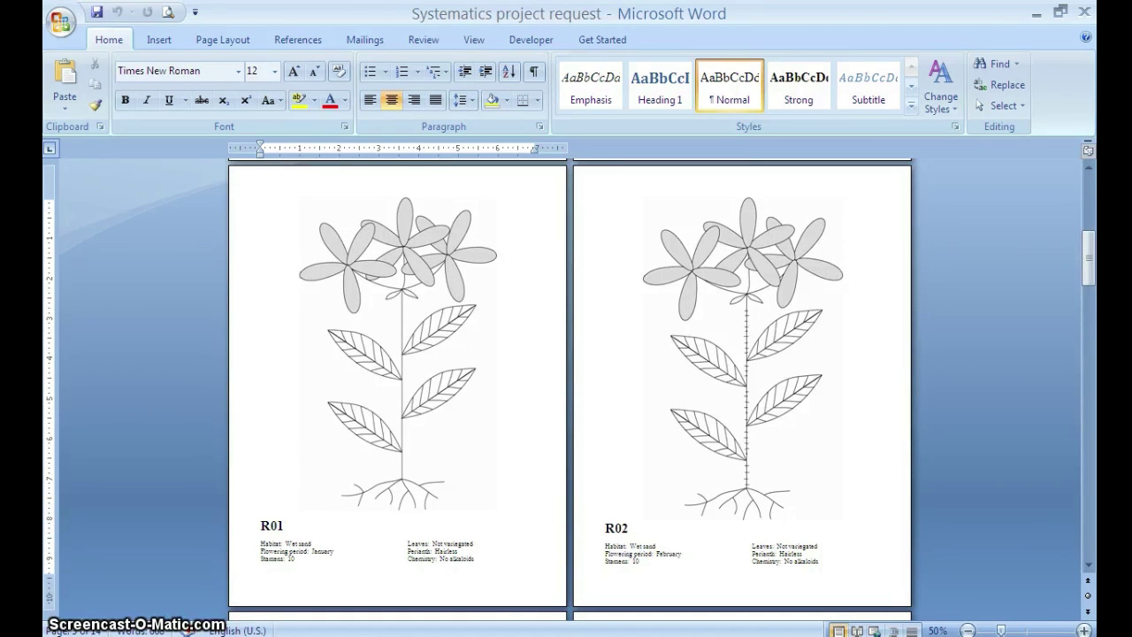
key(Page_Down)
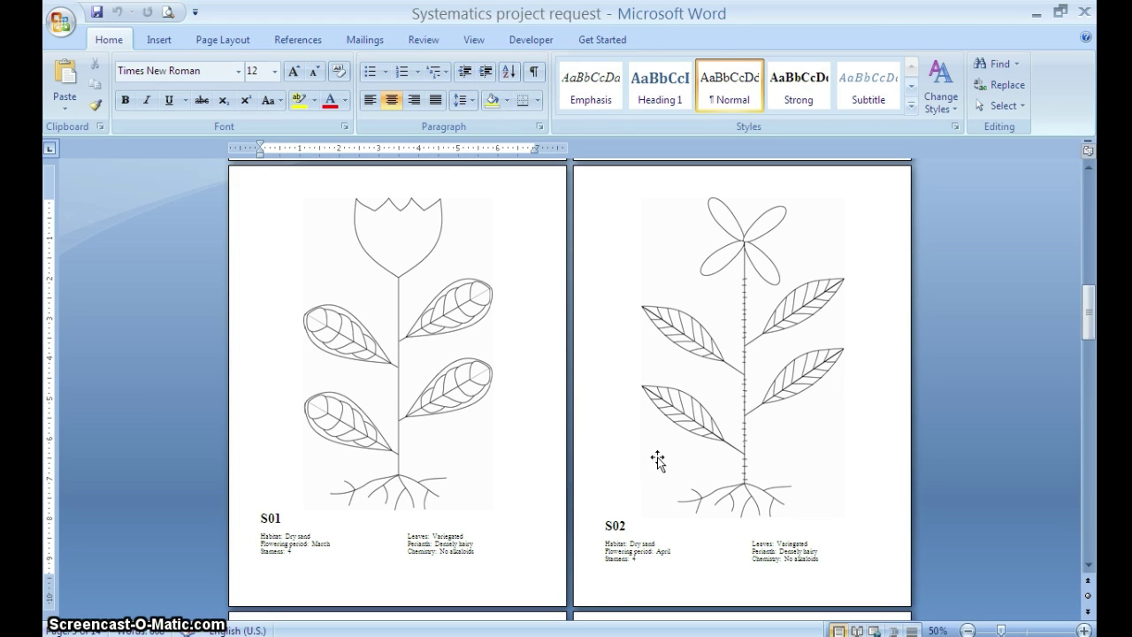
key(Page_Up)
key(Page_Up)
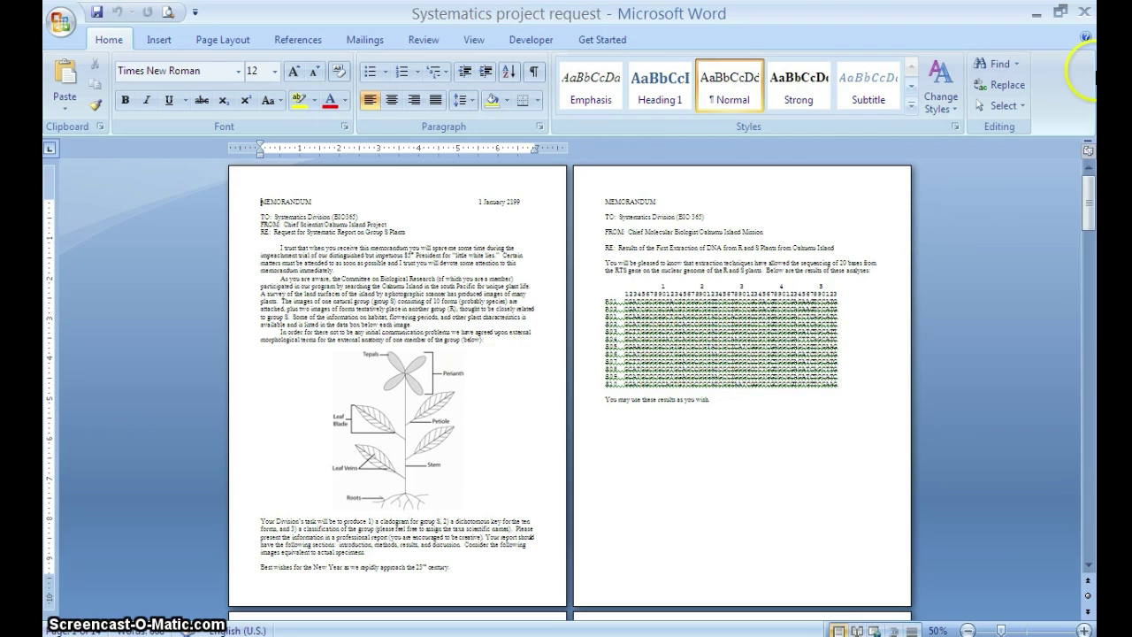
Step: Close the project memo and look over both character tables in the Example Dataset from Exam 1 Polarized document
click(1084, 12)
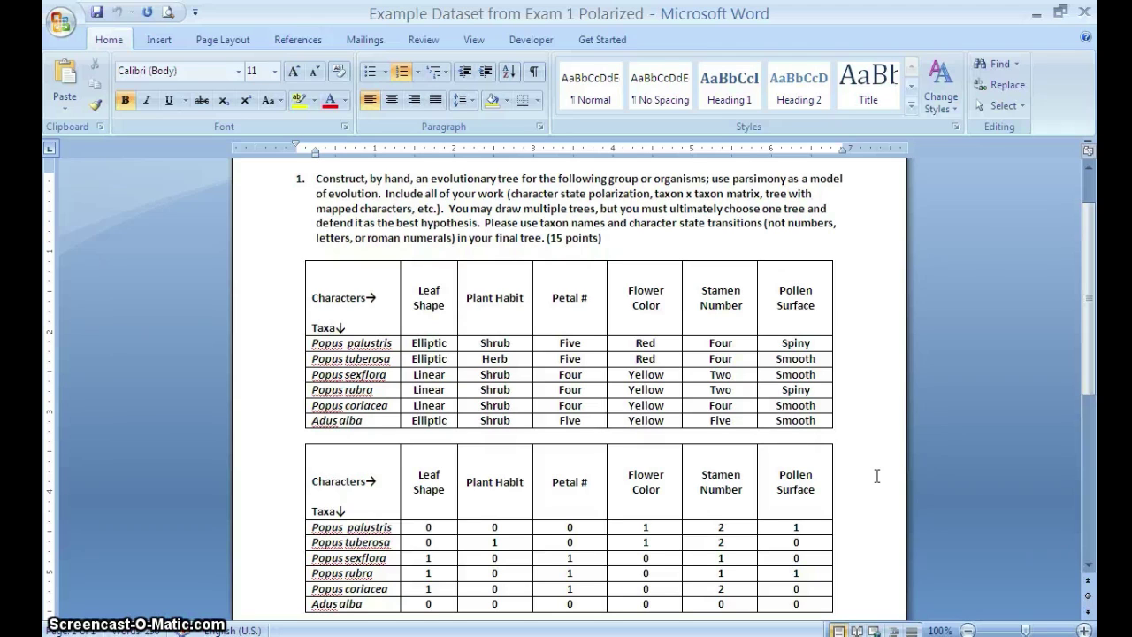
drag(1091, 339, 1093, 375)
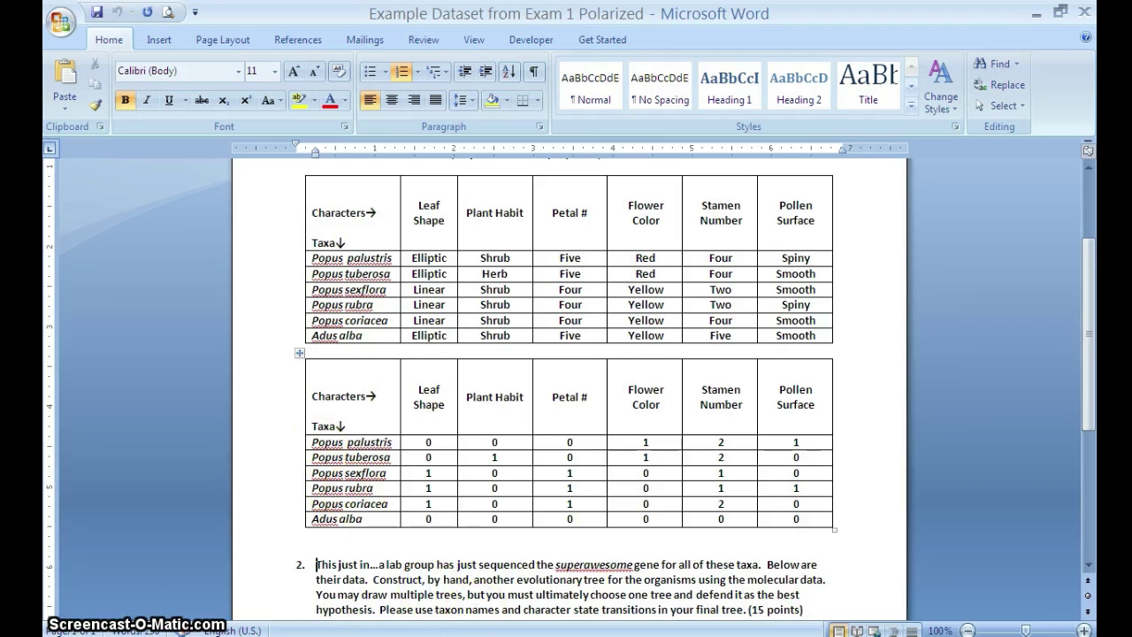
Step: Switch to the Barebones morphology file in WordPad and examine its DIMENSIONS and FORMAT SYMBOLS lines
key(alt+Tab)
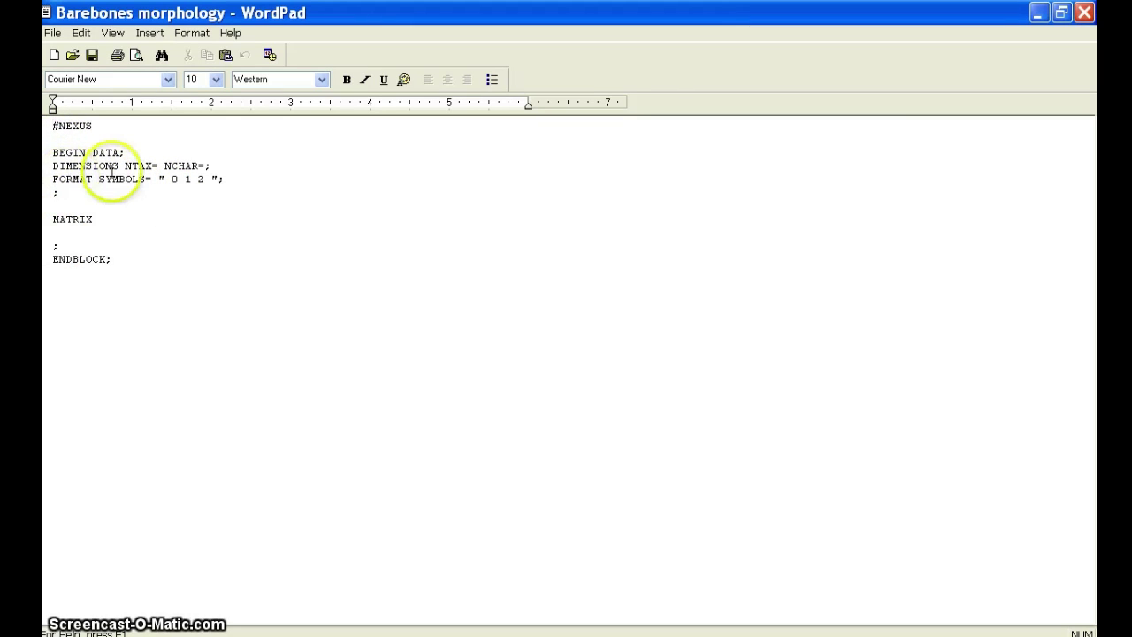
click(159, 165)
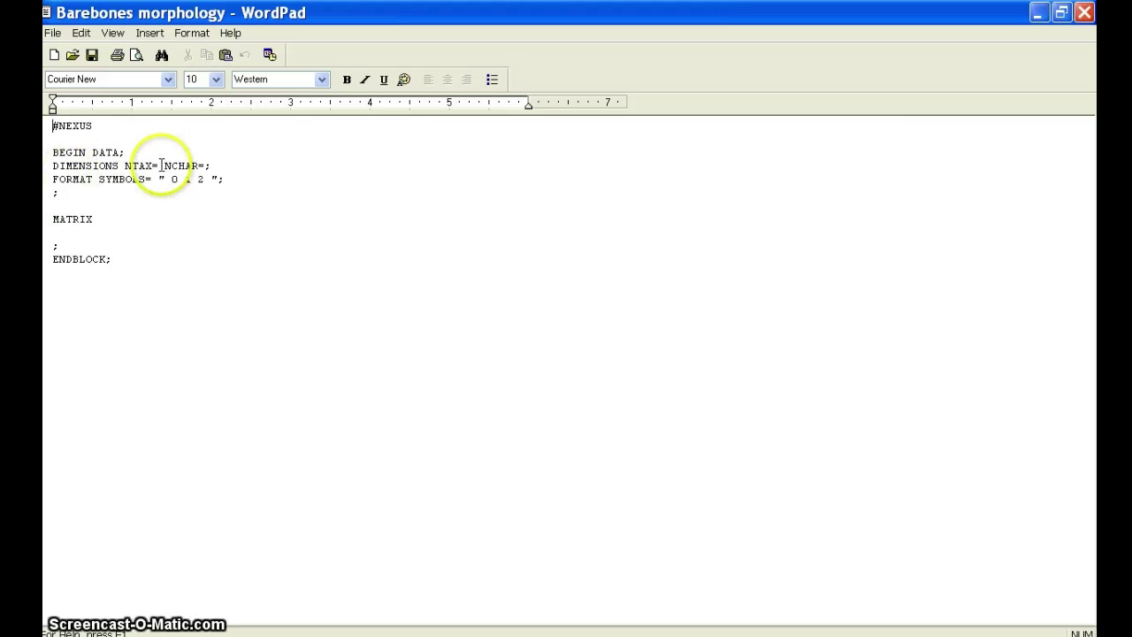
click(205, 165)
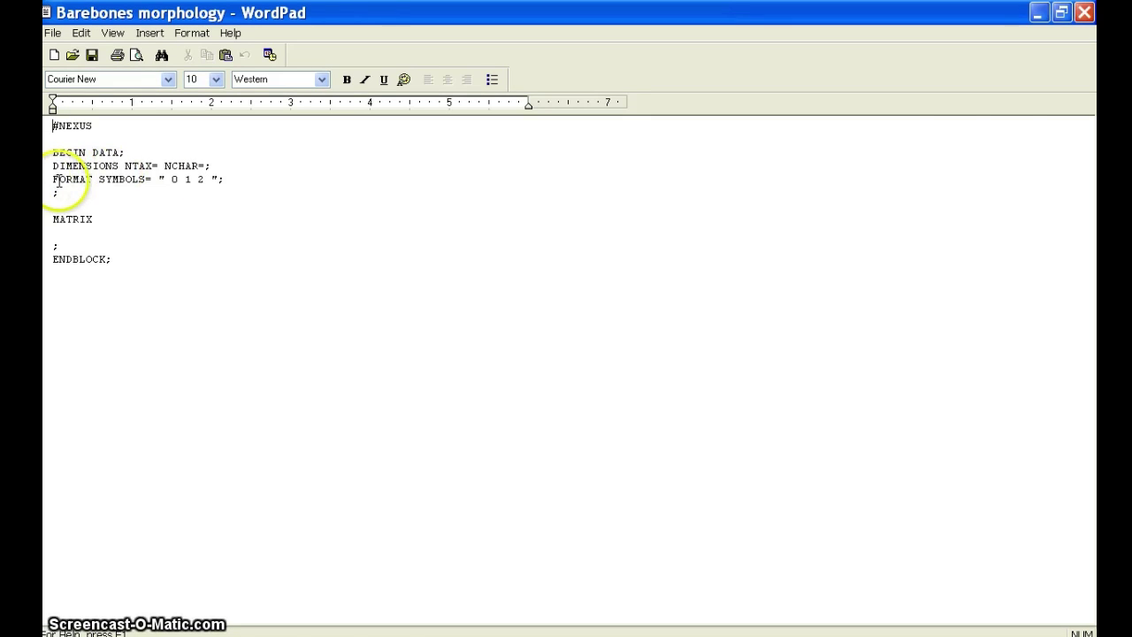
drag(54, 180, 233, 180)
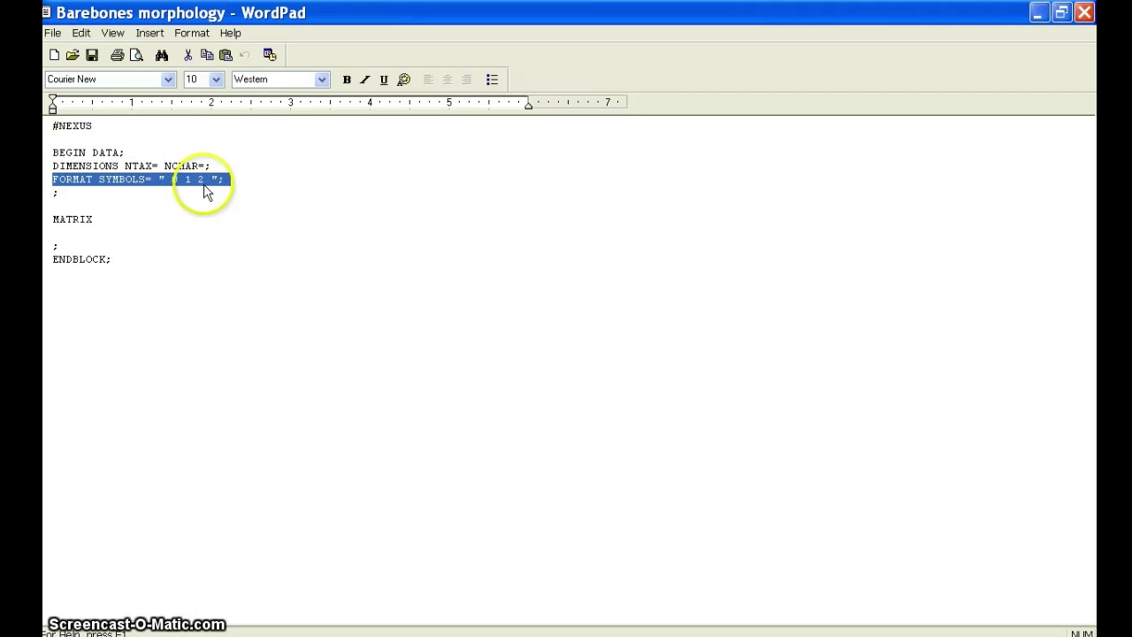
Step: Try adding the symbol 3 to the FORMAT SYMBOLS list and take it out again
click(211, 182)
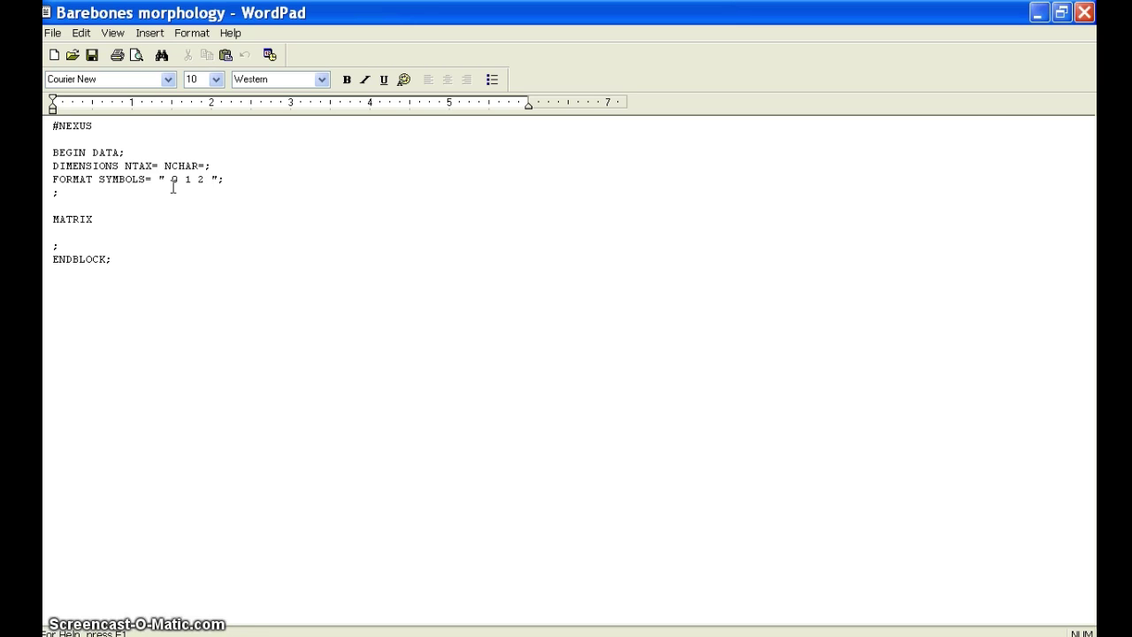
text(3)
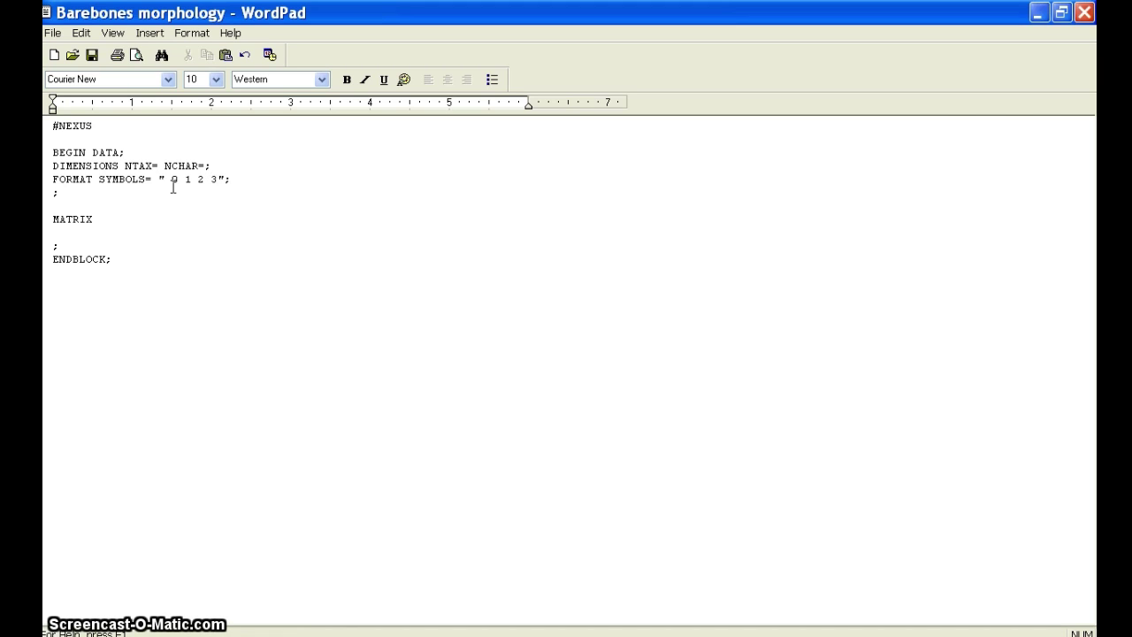
key(BackSpace)
click(54, 230)
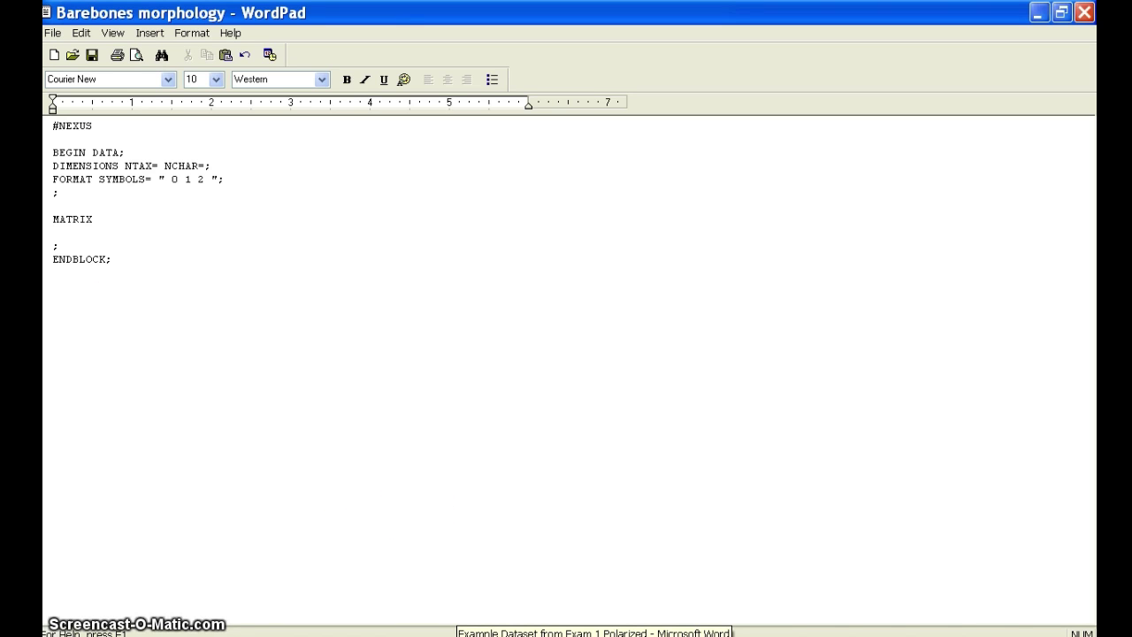
Step: Copy the six taxon rows of the numerically coded table in Word and return to the blank line under MATRIX in WordPad
click(594, 634)
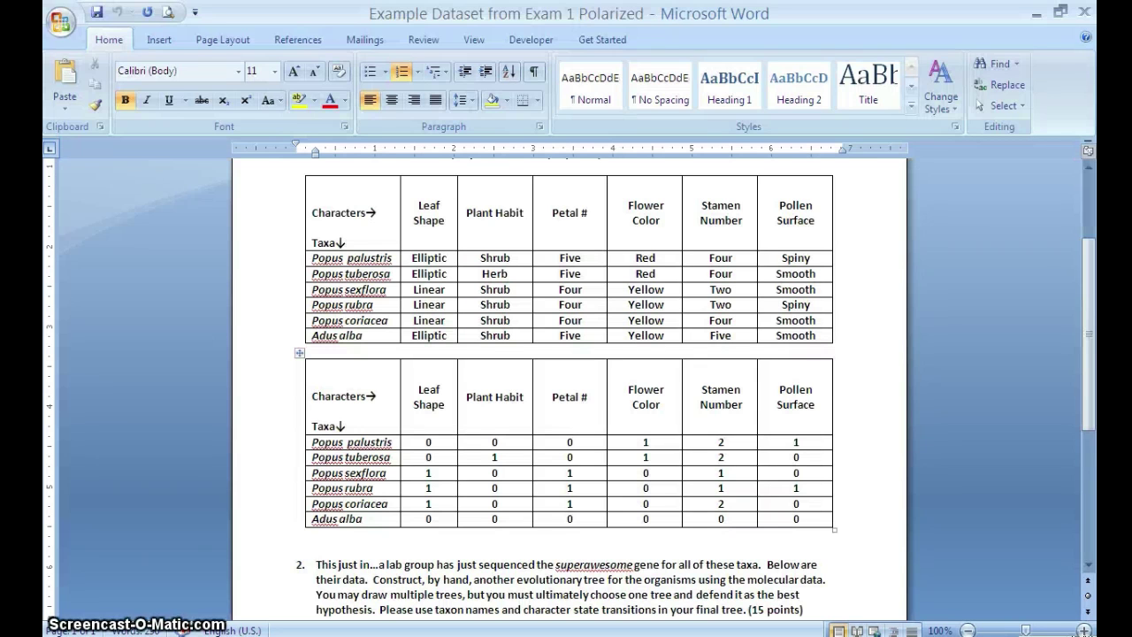
click(310, 442)
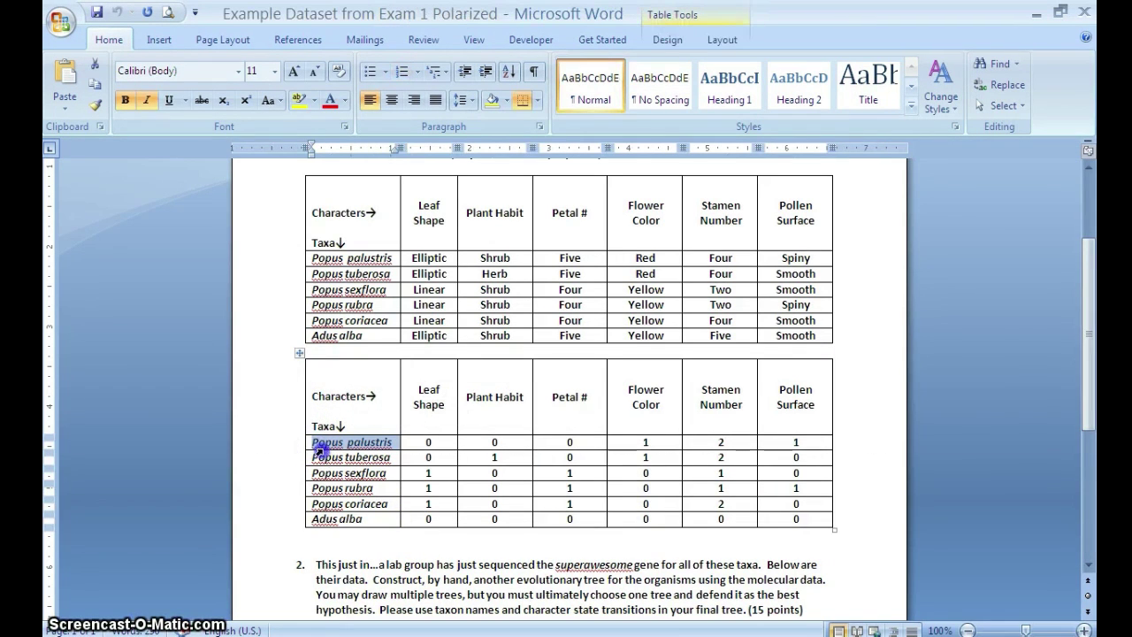
click(287, 440)
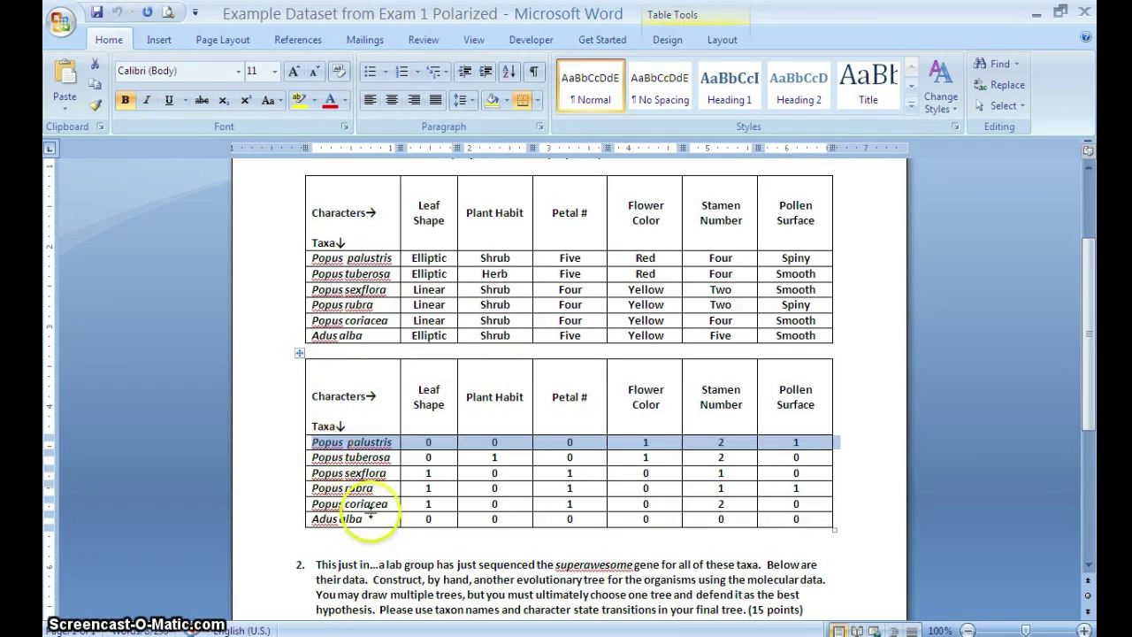
shift+click(290, 529)
key(ctrl+c)
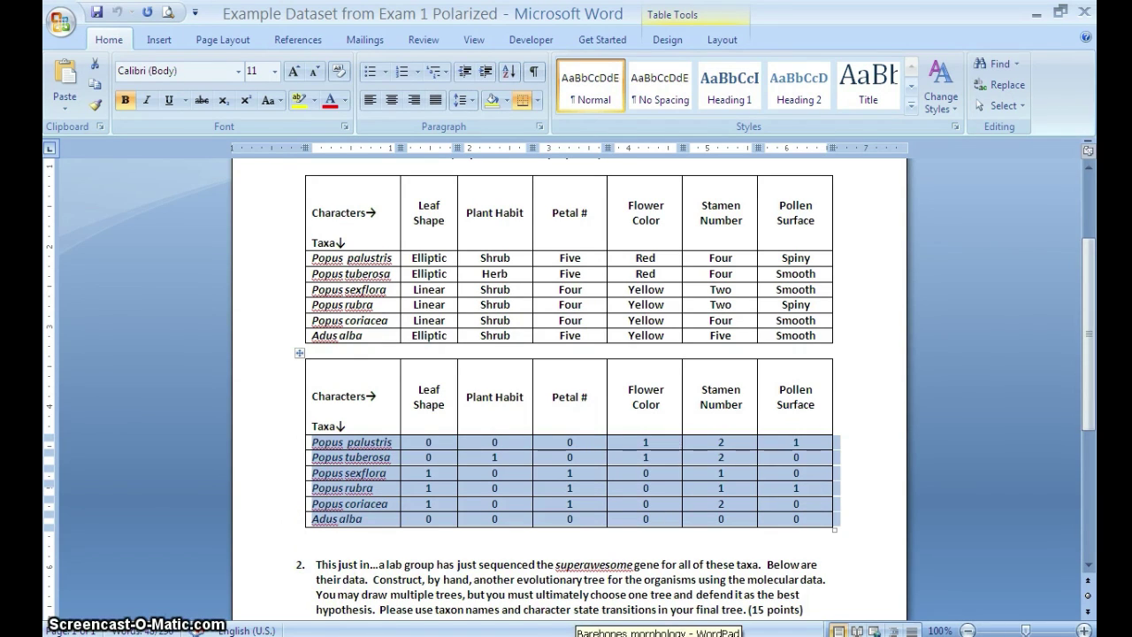
click(657, 633)
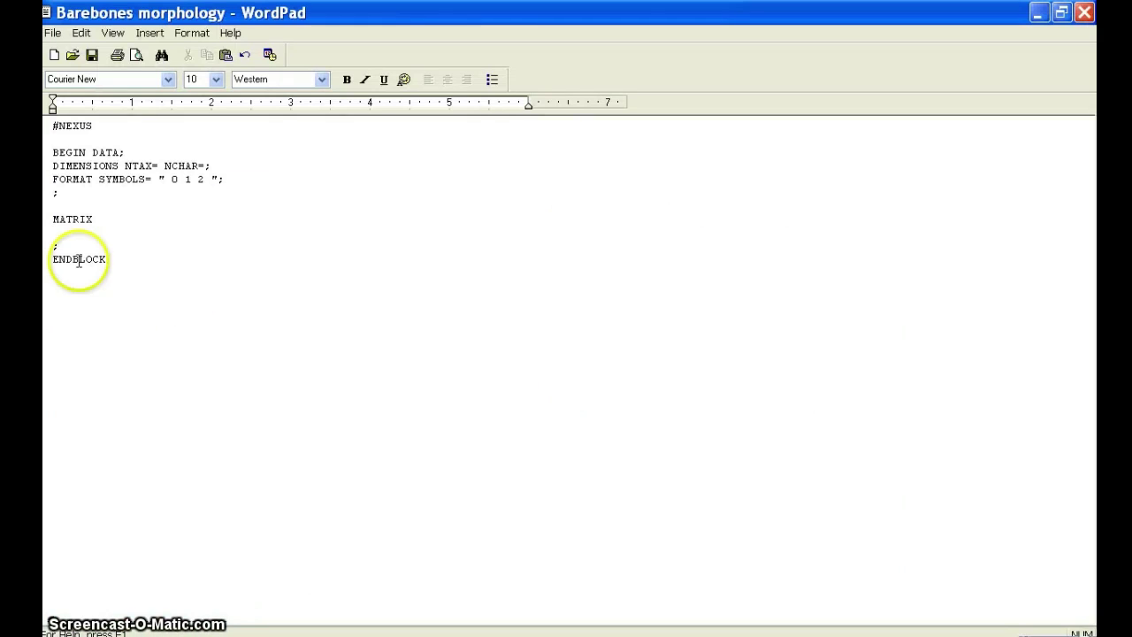
click(66, 232)
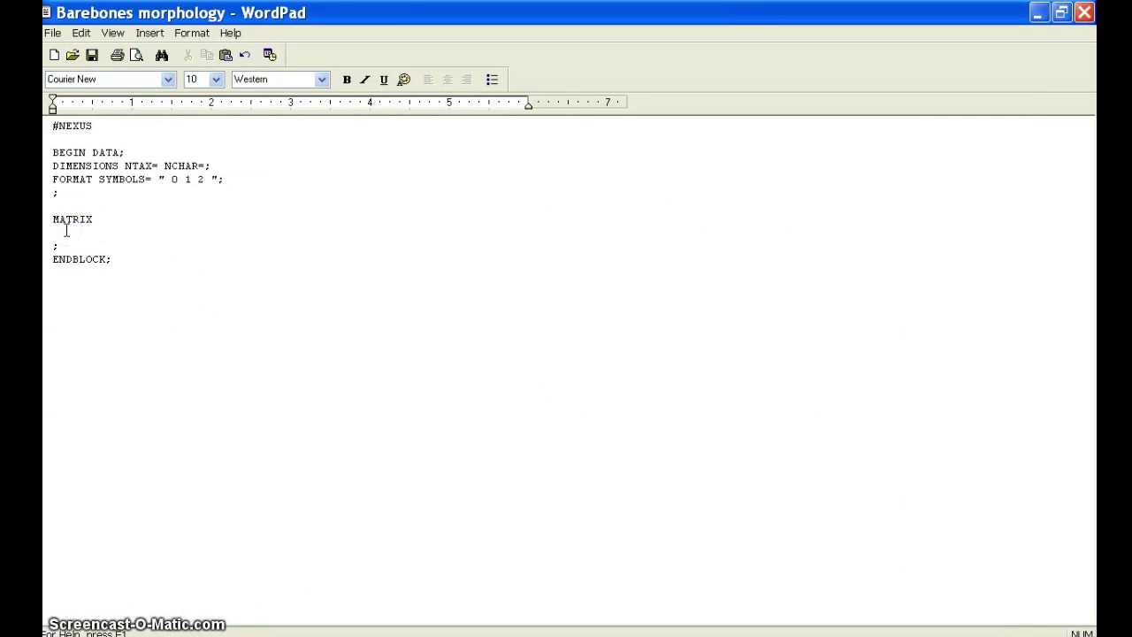
key(Return)
key(Return)
key(Return)
key(Return)
key(Return)
key(Return)
key(Return)
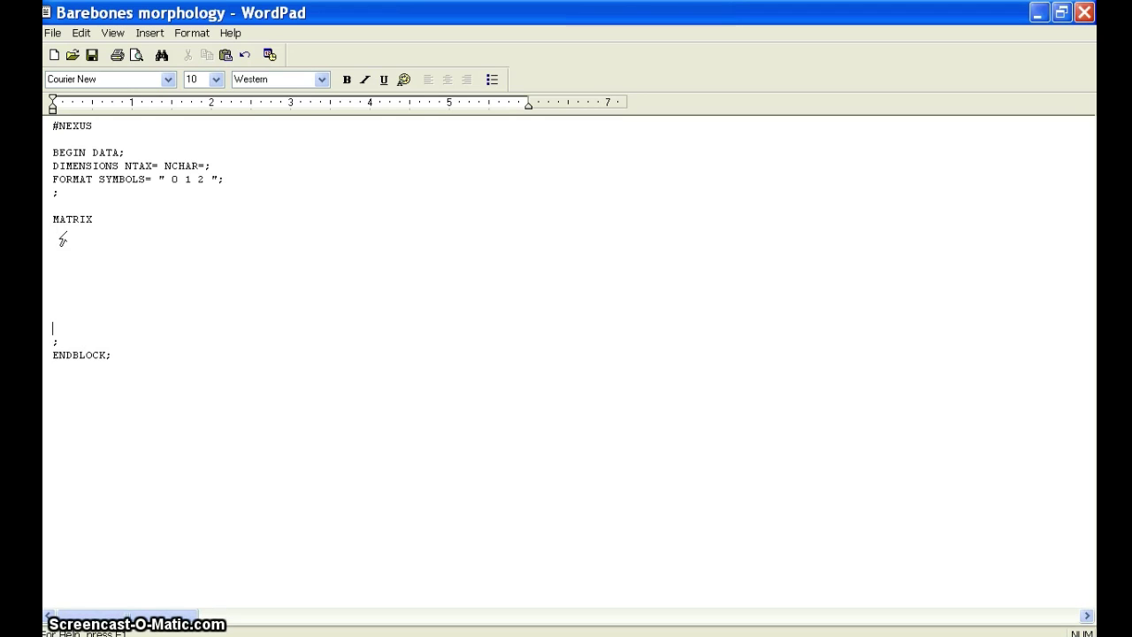
key(BackSpace)
key(BackSpace)
key(BackSpace)
key(BackSpace)
key(BackSpace)
key(BackSpace)
key(BackSpace)
Step: Paste the copied taxon rows under MATRIX as unformatted text using Paste Special
click(78, 35)
click(122, 126)
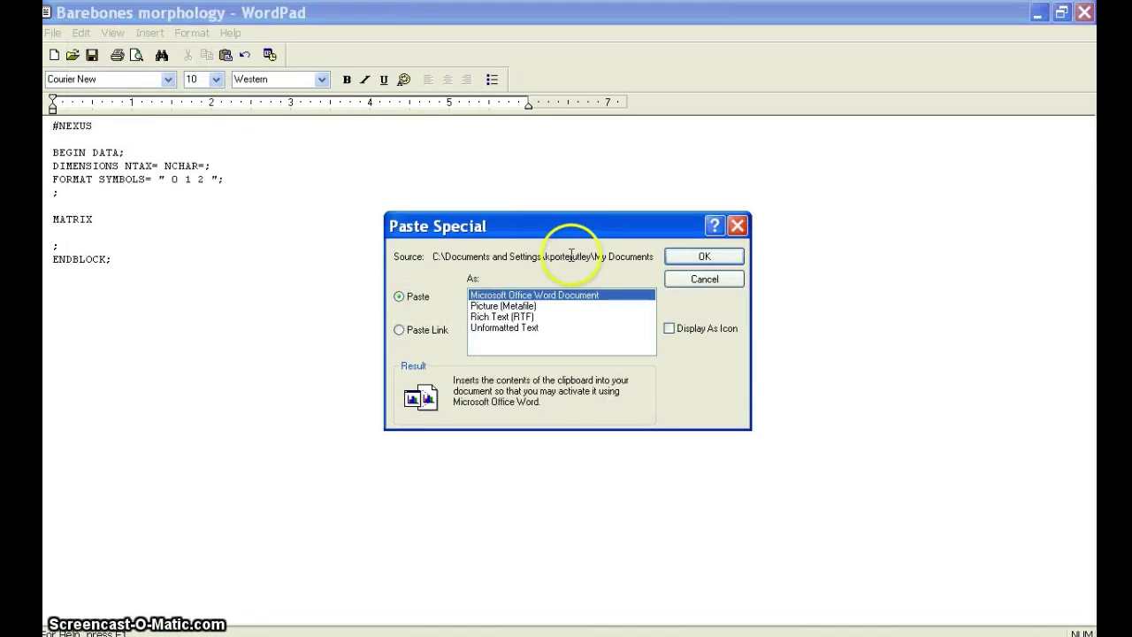
click(477, 328)
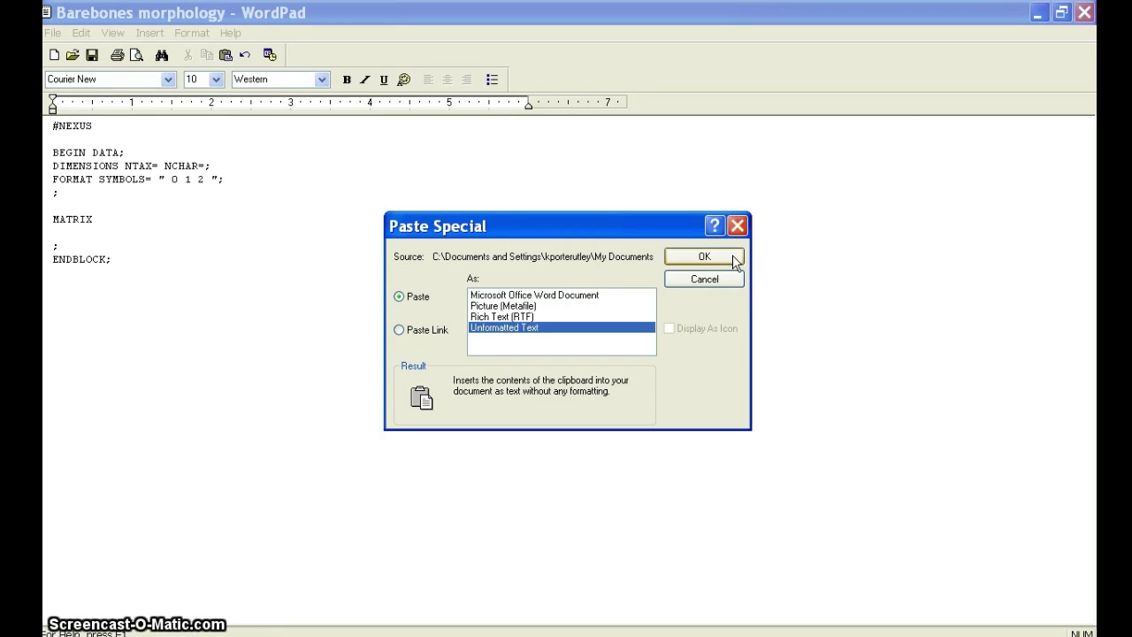
click(703, 256)
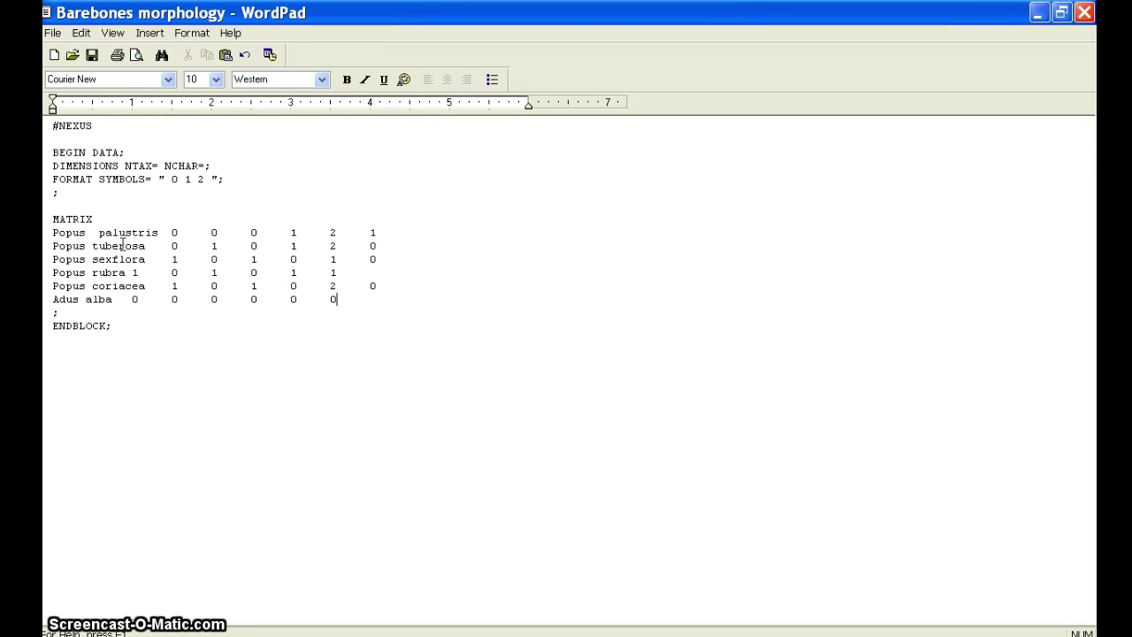
Step: Replace the spaces between genus and species with an underscore in all six taxon names, from Popus_palustris to Adus_alba
click(99, 233)
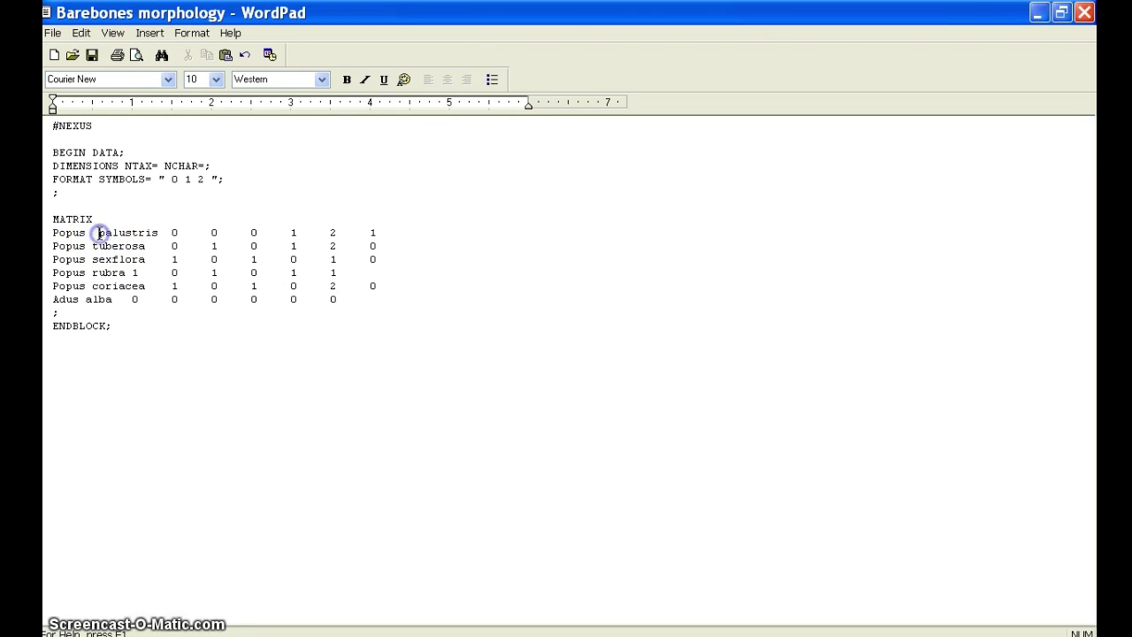
key(BackSpace)
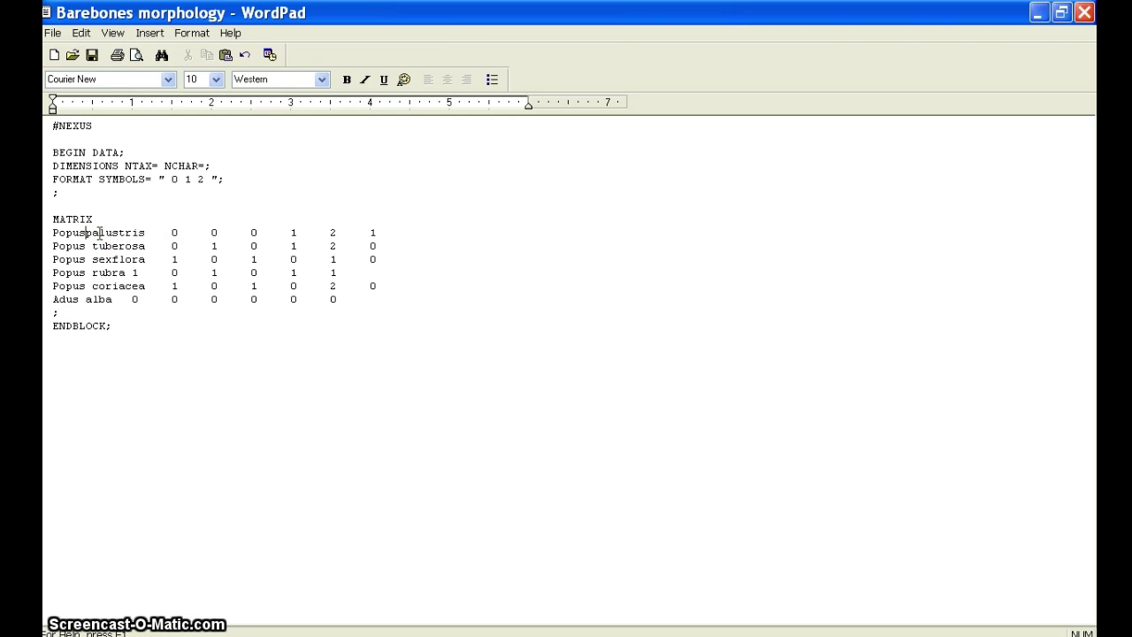
text(_)
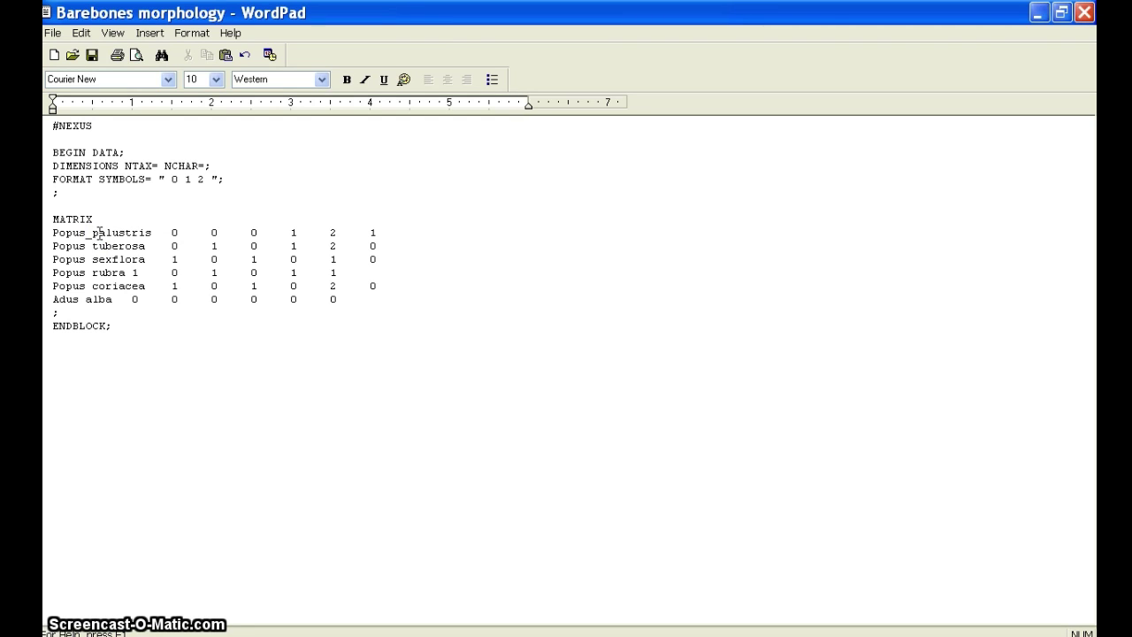
key(Down)
key(BackSpace)
text(_)
key(Down)
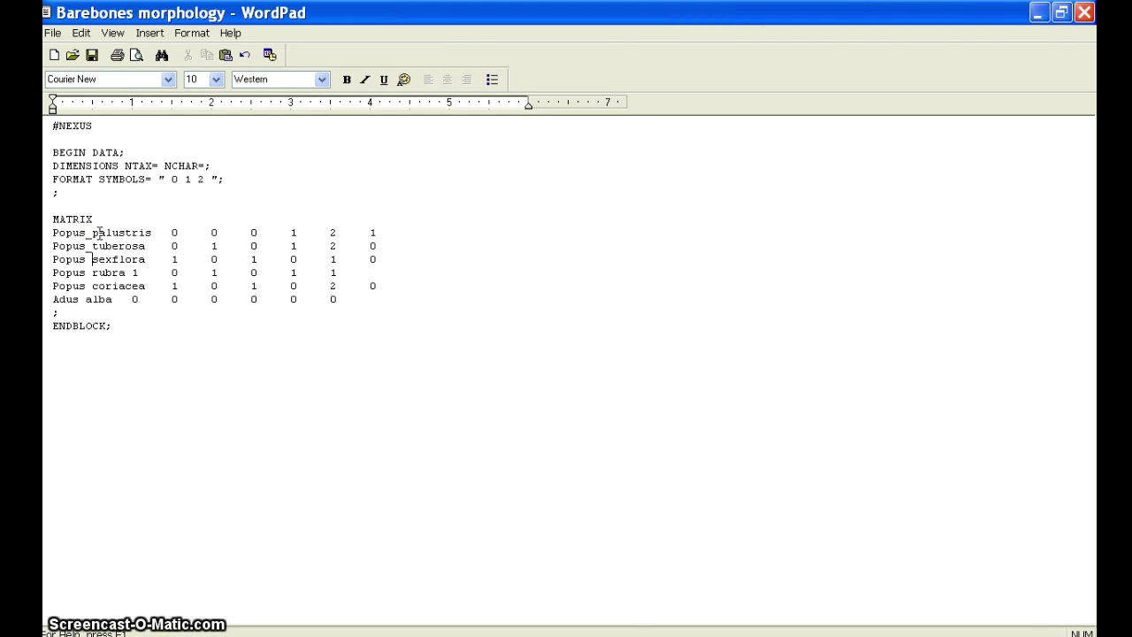
key(BackSpace)
text(_)
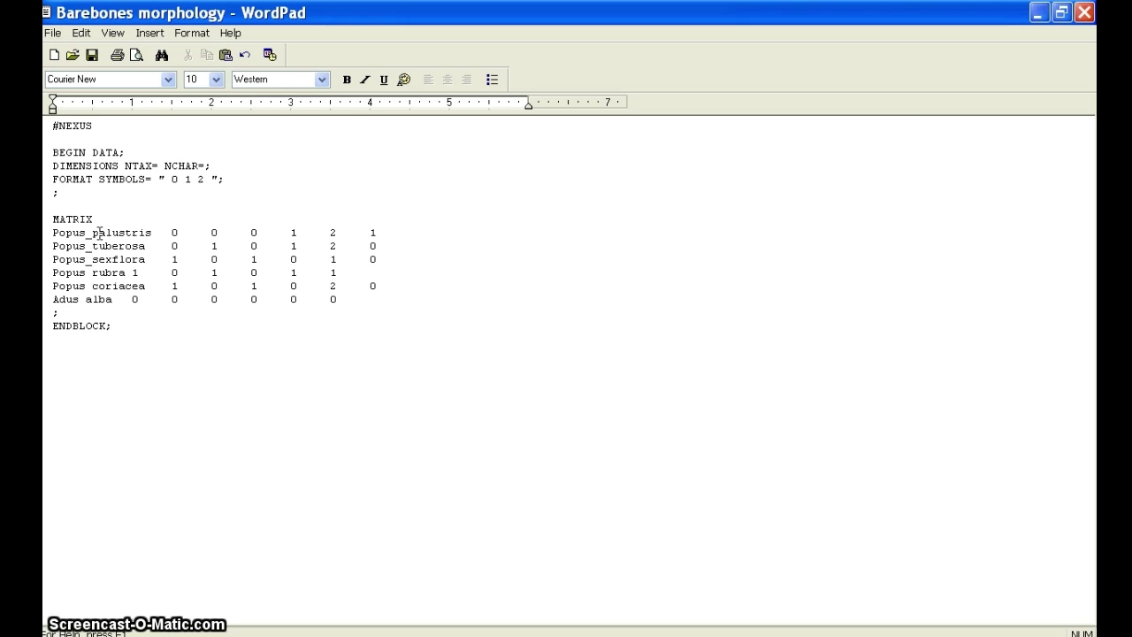
key(Down)
key(BackSpace)
text(_)
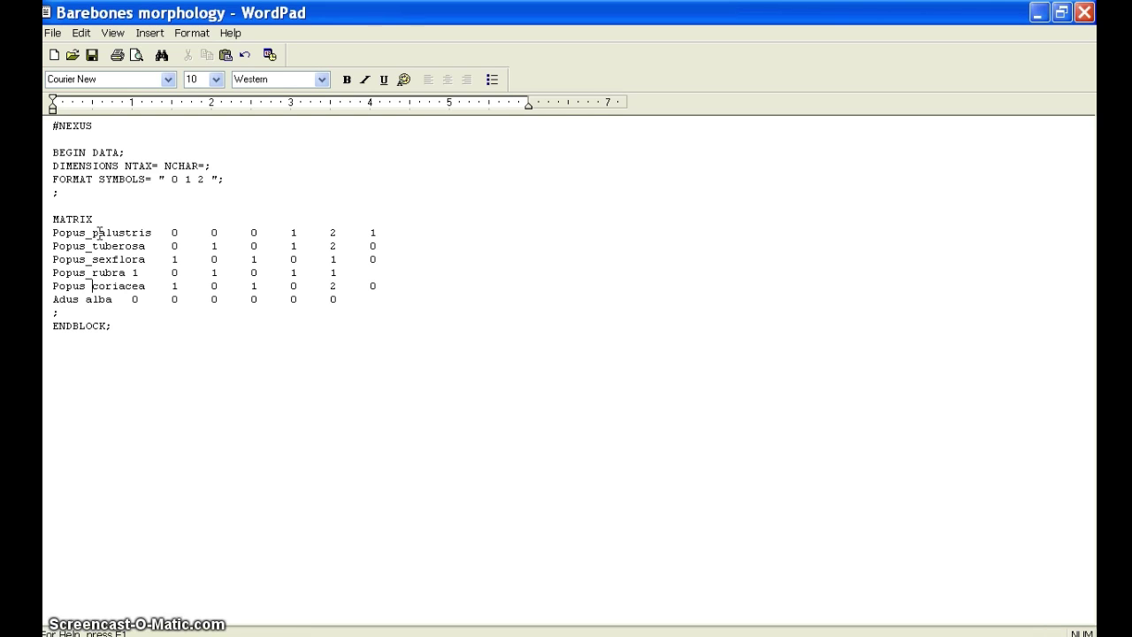
key(BackSpace)
text(_)
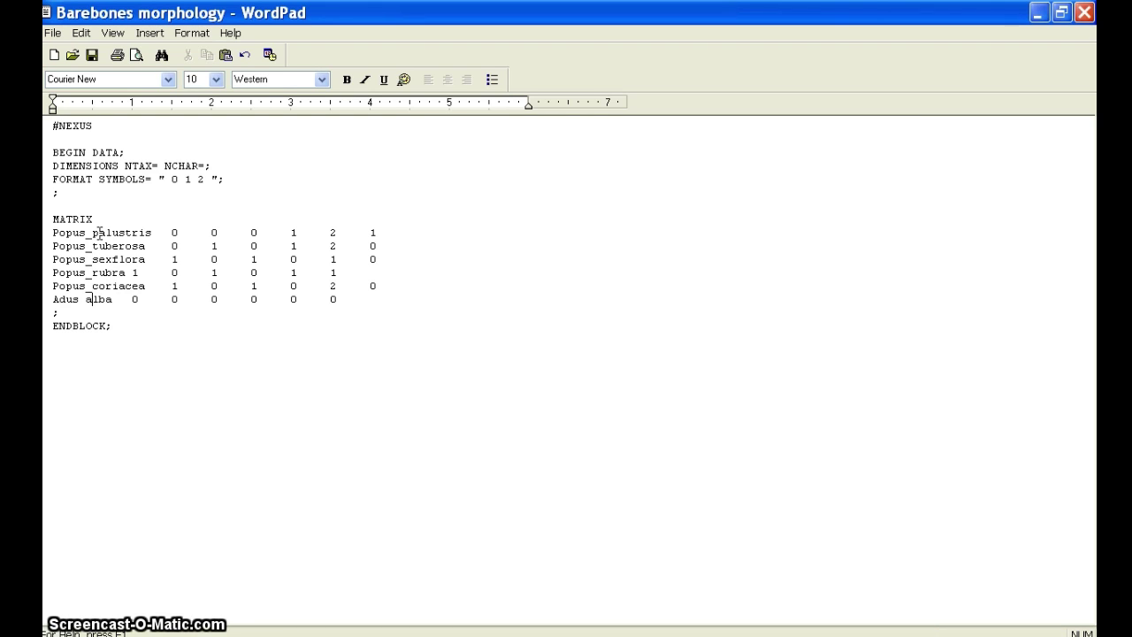
key(BackSpace)
text(_)
click(98, 232)
click(91, 234)
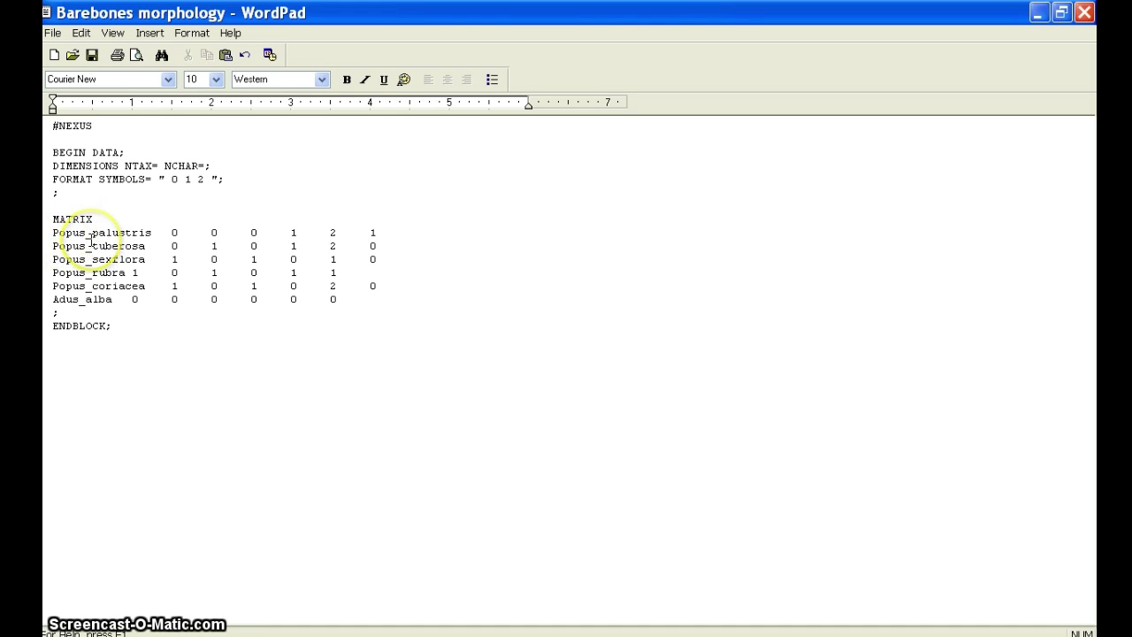
click(133, 227)
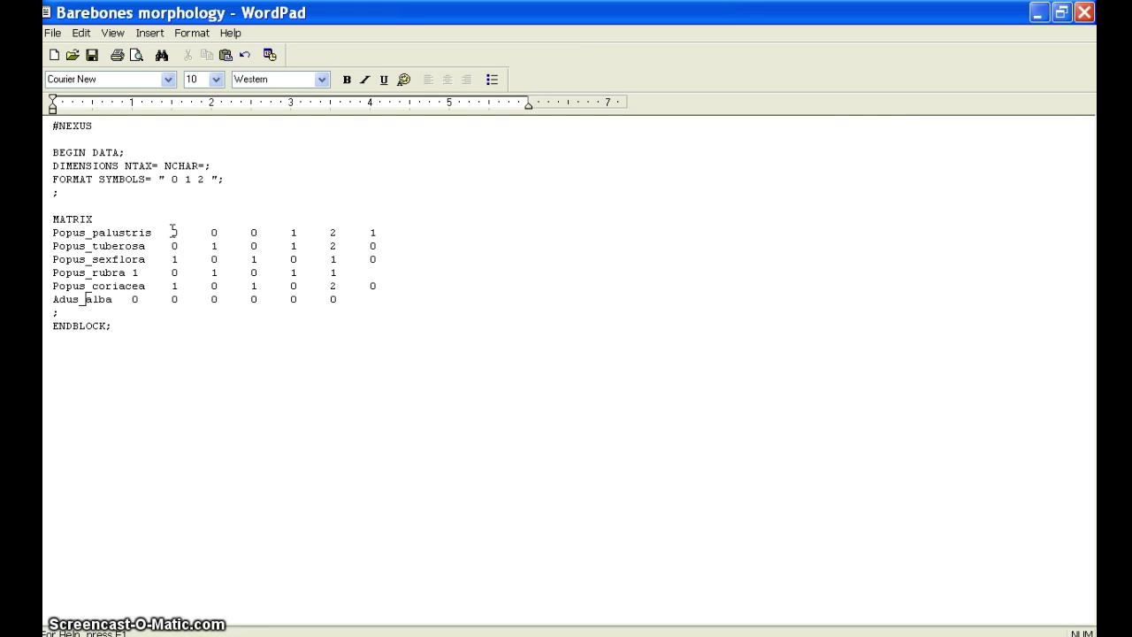
Step: Remove the gaps between character states so Popus_palustris reads 000121, Popus_tuberosa 010120 and Popus_sexflora 101010
click(173, 230)
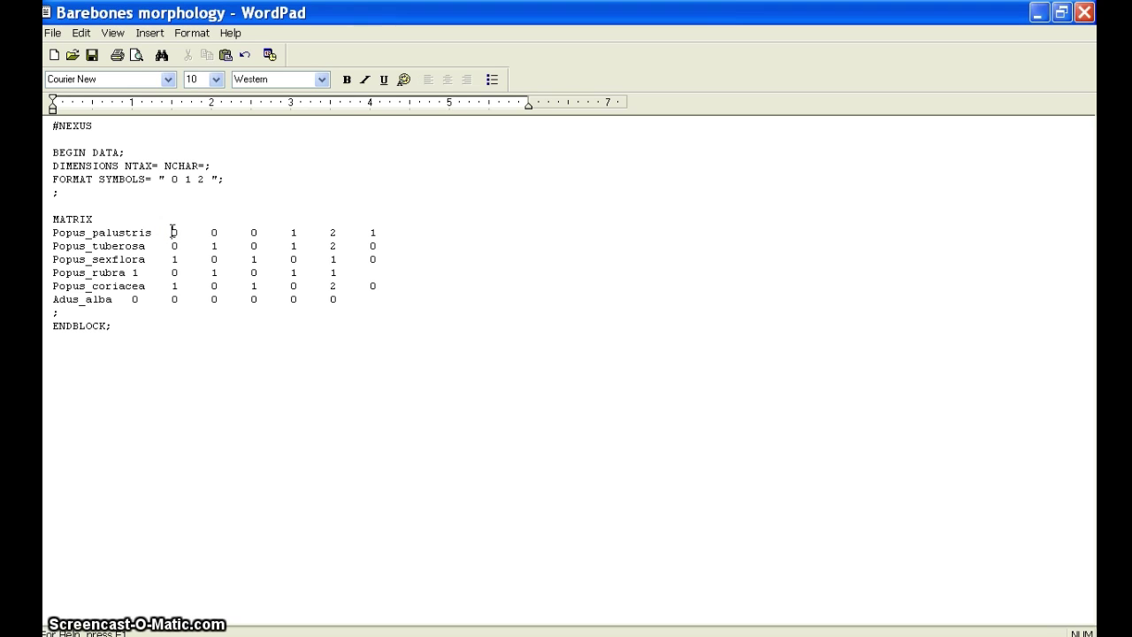
key(BackSpace)
key(Tab)
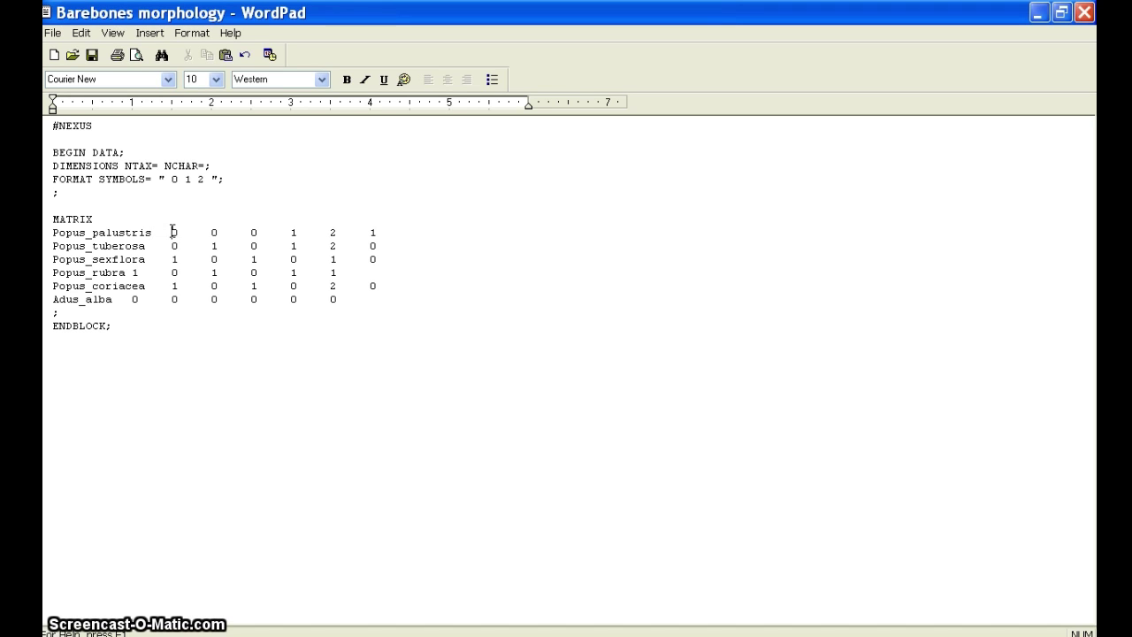
key(Delete)
key(Delete)
key(BackSpace)
key(Right)
key(Delete)
key(BackSpace)
key(BackSpace)
key(Right)
key(Delete)
key(Right)
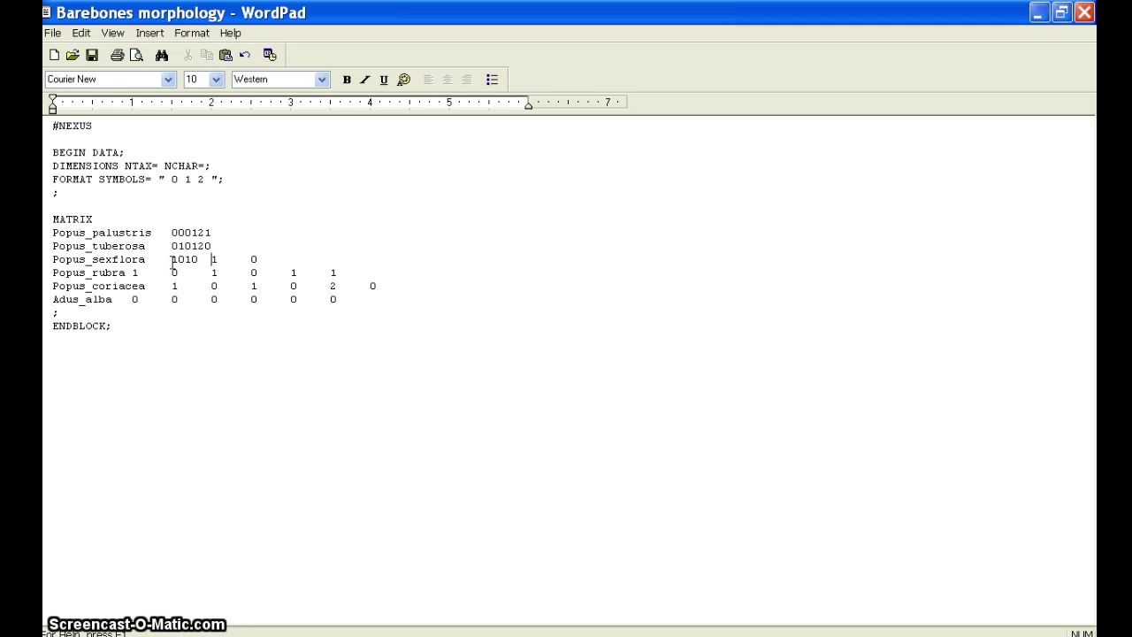
key(BackSpace)
Step: Remove the gaps between the Popus_rubra character states so they read 101011, aligned with the rows above
click(134, 273)
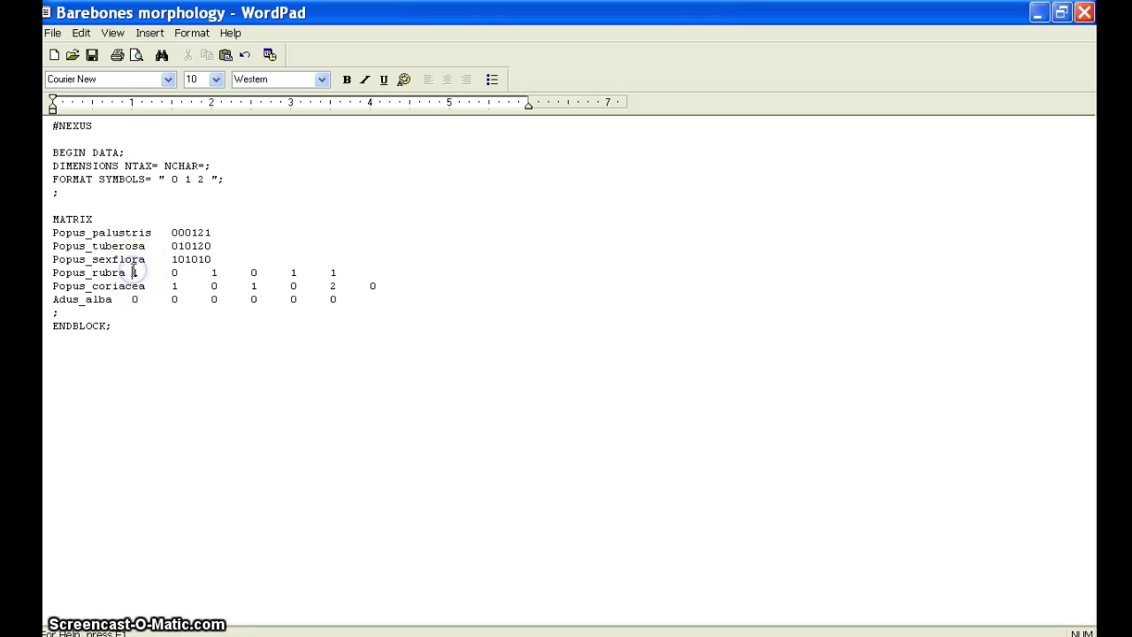
key(BackSpace)
key(Tab)
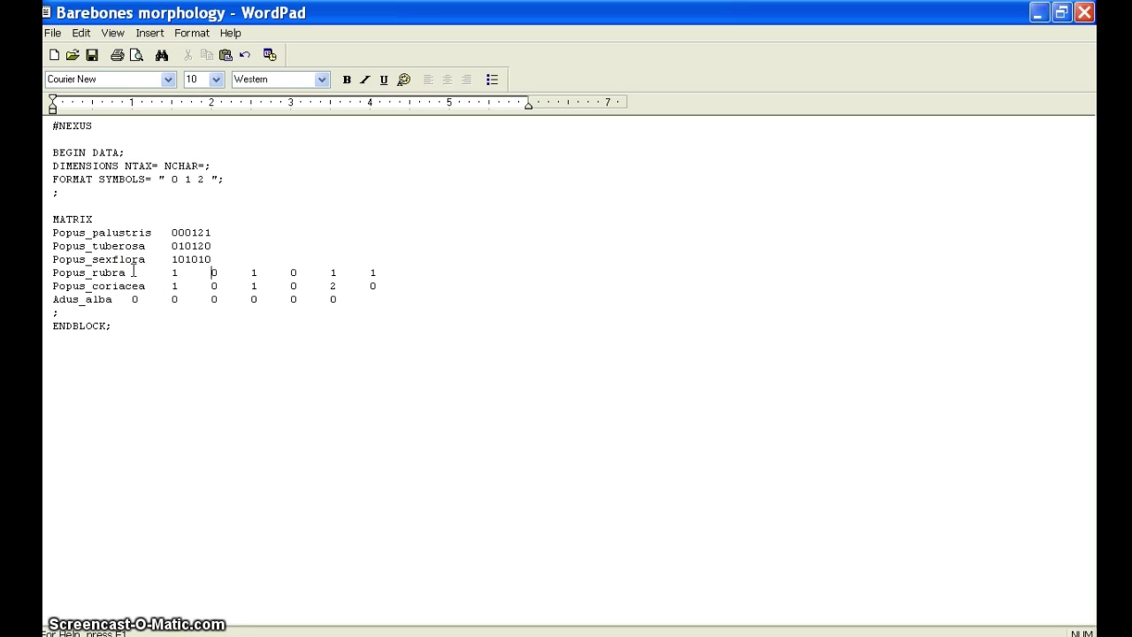
key(BackSpace)
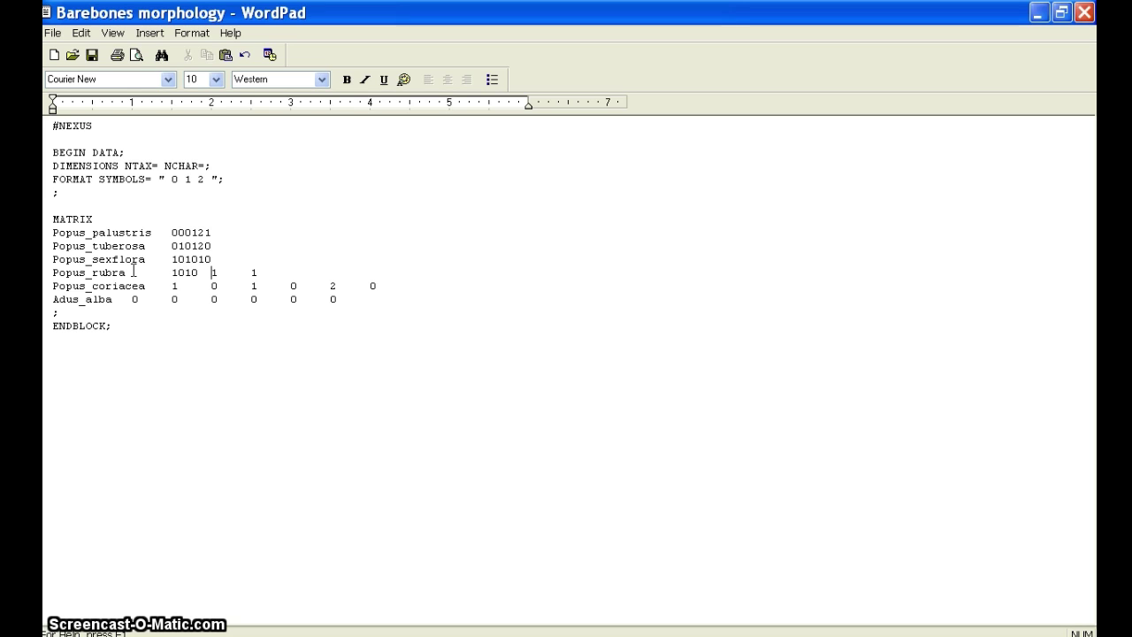
key(Right)
key(Right)
key(BackSpace)
click(112, 271)
Step: Remove the gaps between the Popus_coriacea character states so they read 101020 in the aligned column
click(171, 286)
key(BackSpace)
key(Tab)
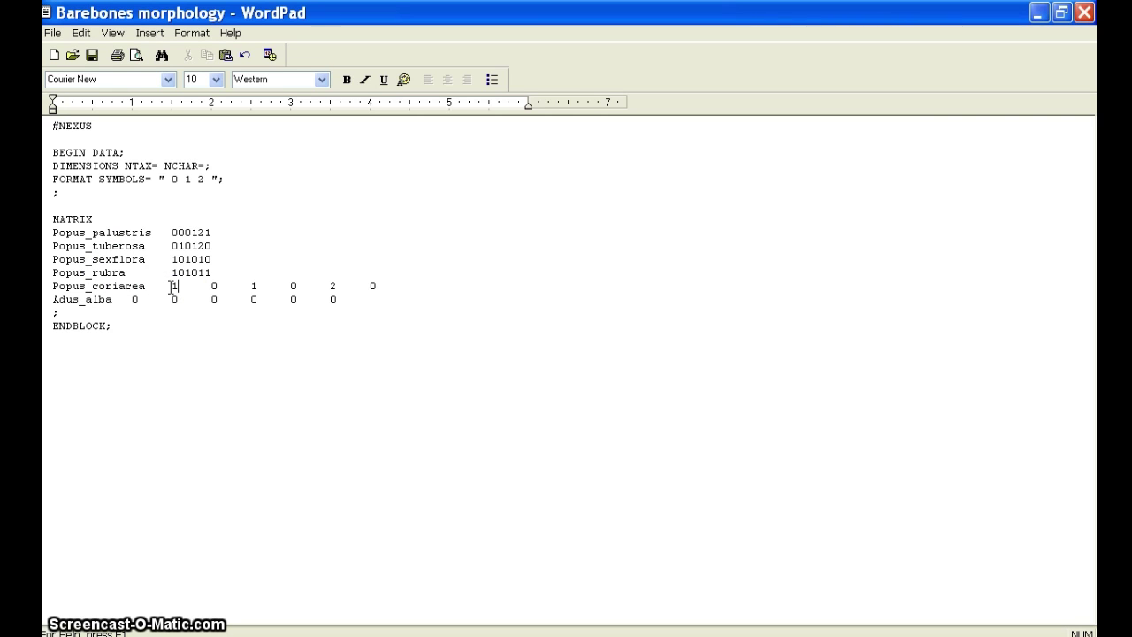
key(Delete)
key(BackSpace)
key(Right)
key(Delete)
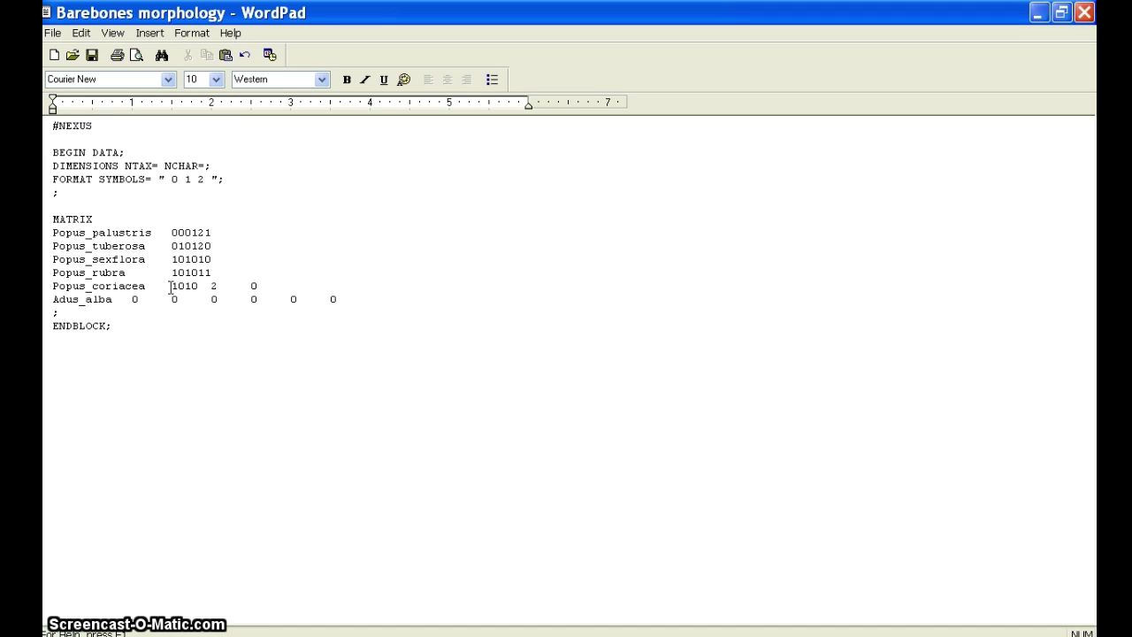
key(Delete)
key(Right)
key(BackSpace)
Step: Align the Adus_alba character states with the other rows and close their gaps so they read 000000
click(133, 301)
key(BackSpace)
key(Tab)
key(Right)
key(BackSpace)
key(Right)
key(BackSpace)
key(Right)
key(Right)
key(BackSpace)
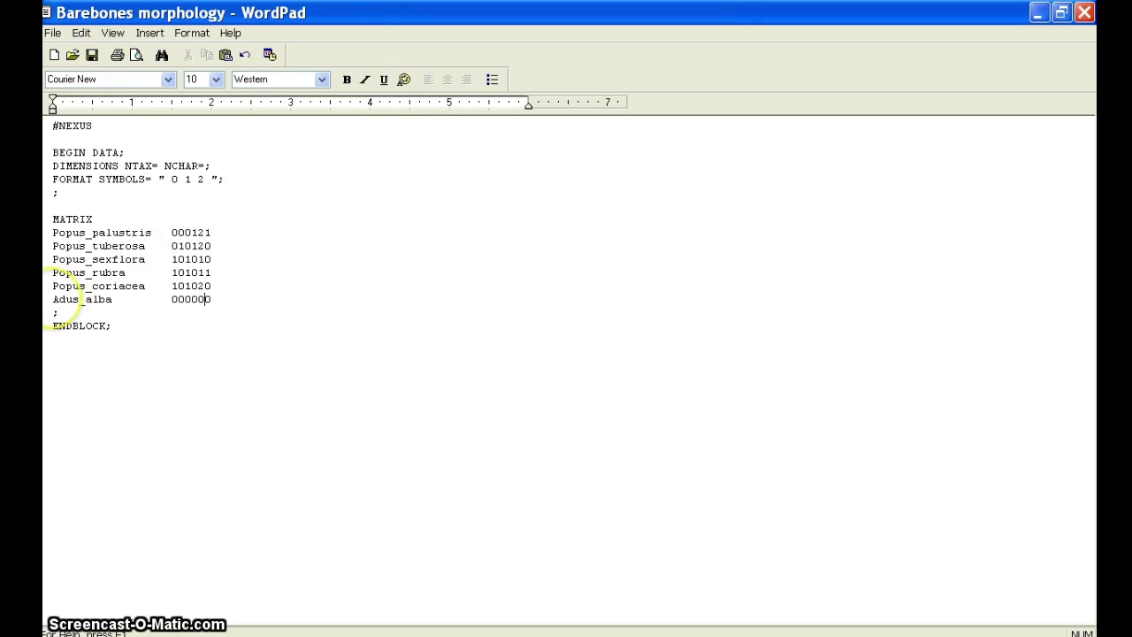
Step: Move the Adus_alba row to the first line under MATRIX and remove the blank line left above the closing semicolon
drag(53, 300, 195, 301)
key(ctrl+c)
click(194, 299)
drag(53, 300, 176, 301)
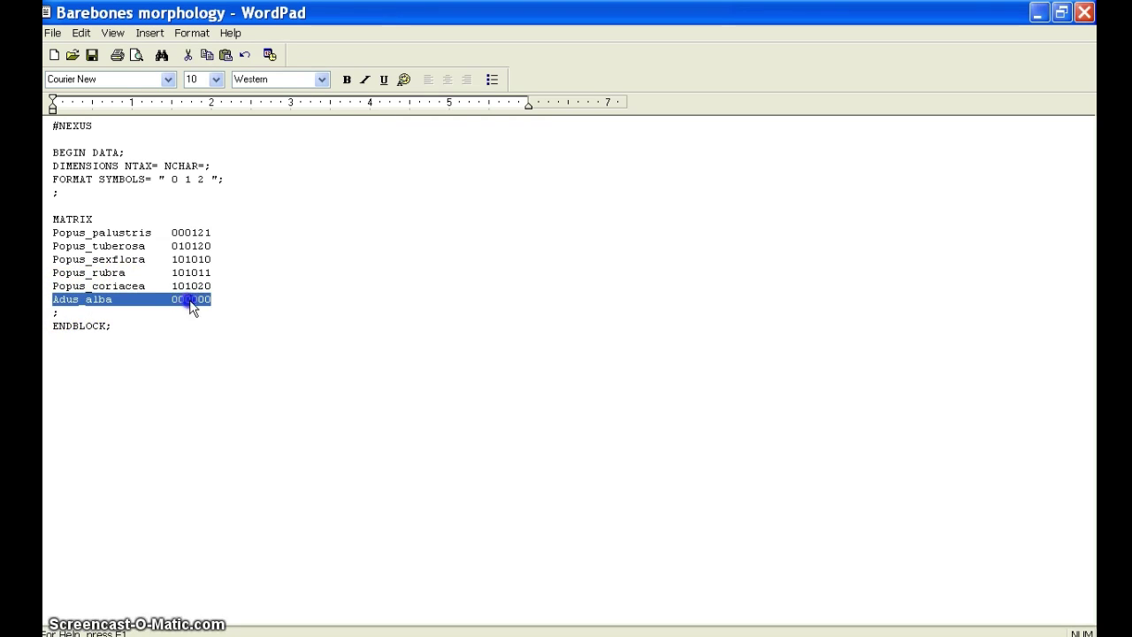
key(Delete)
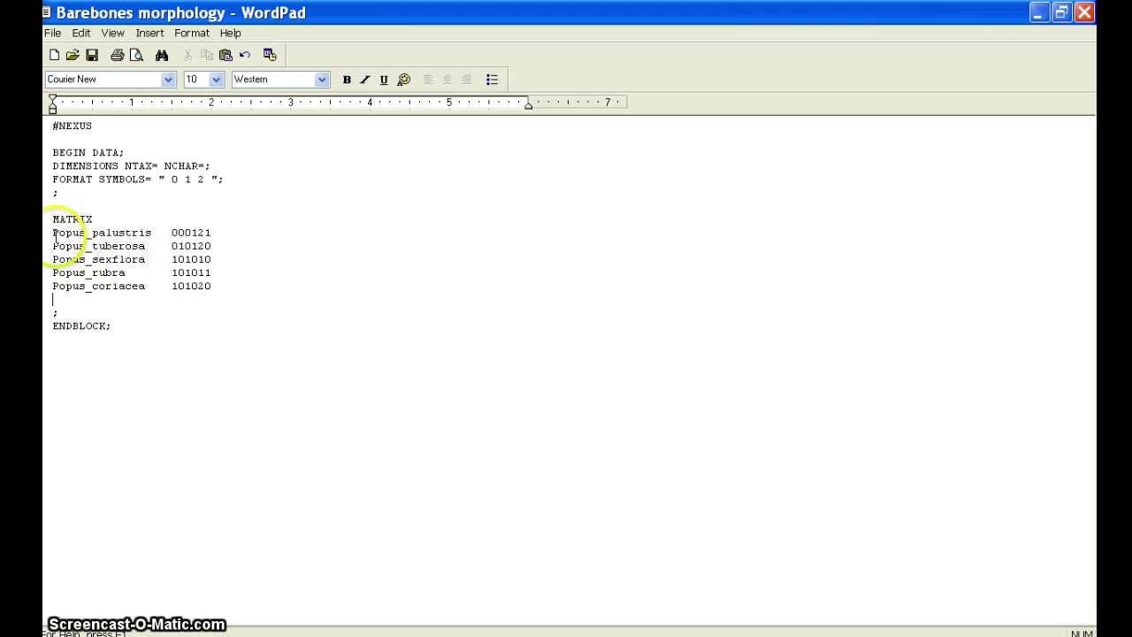
key(Return)
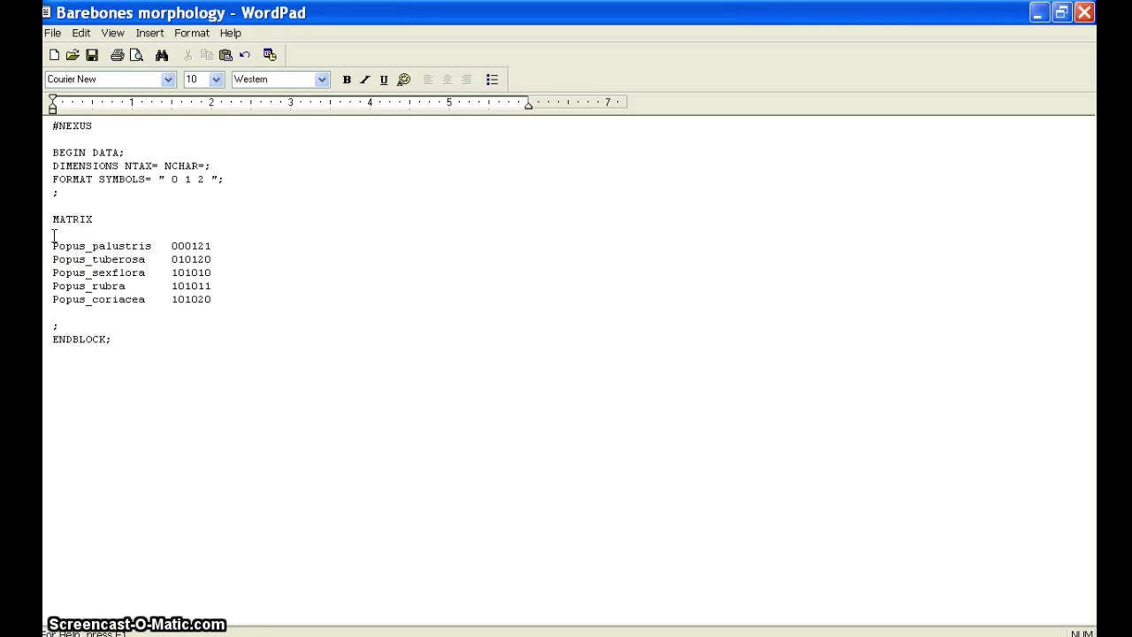
key(ctrl+v)
click(66, 311)
key(Delete)
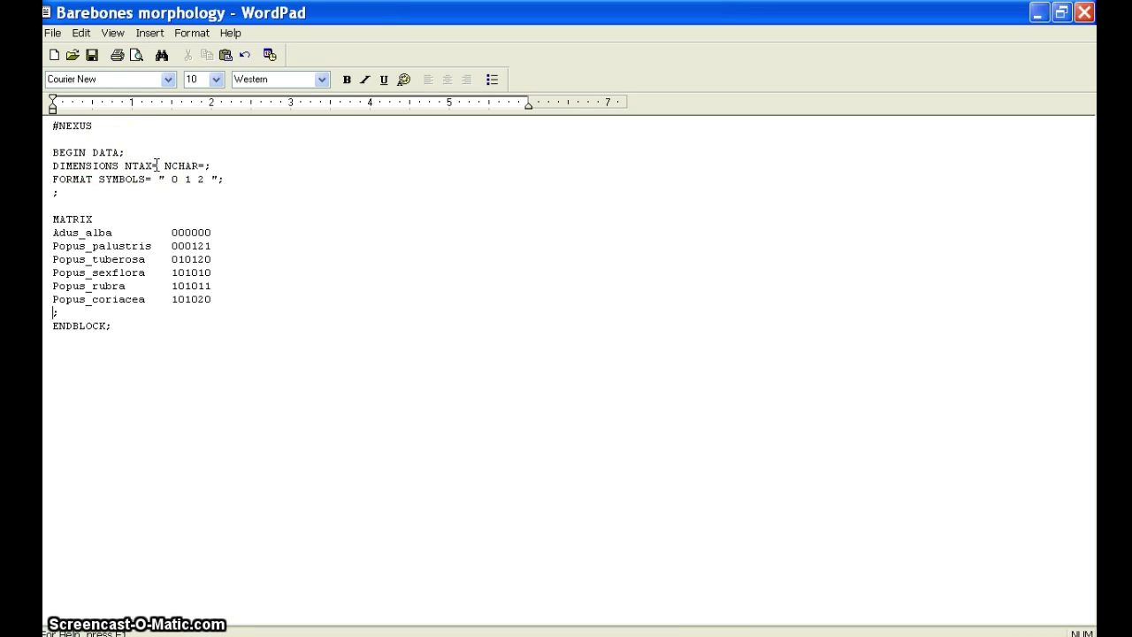
Step: Complete the DIMENSIONS line with NTAX=6 and NCHAR=6
click(157, 166)
text(6)
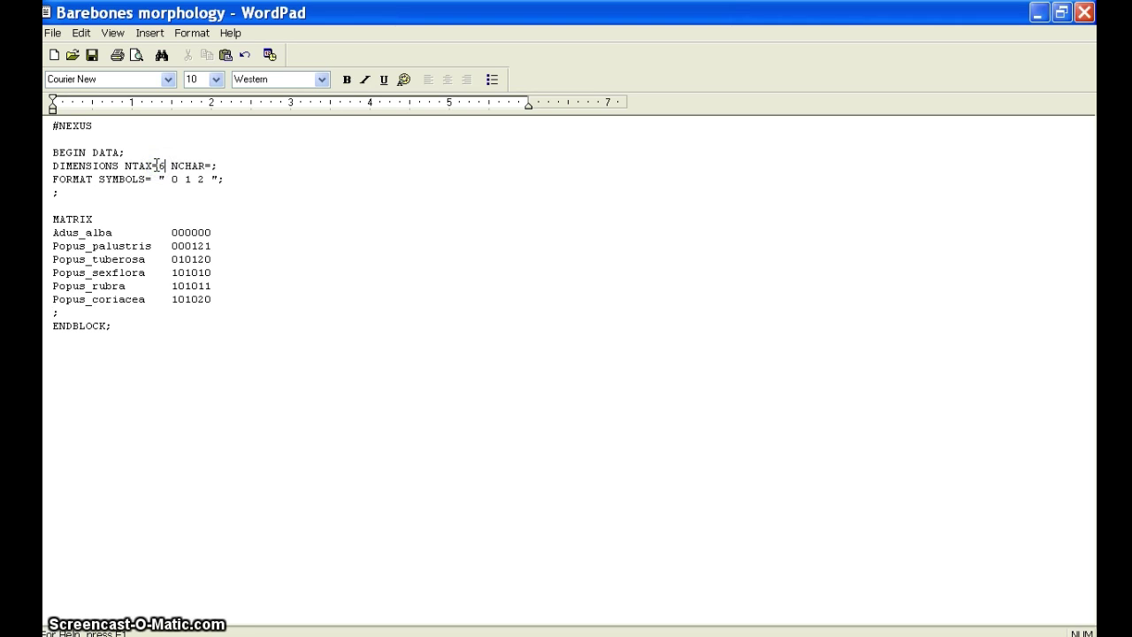
click(212, 165)
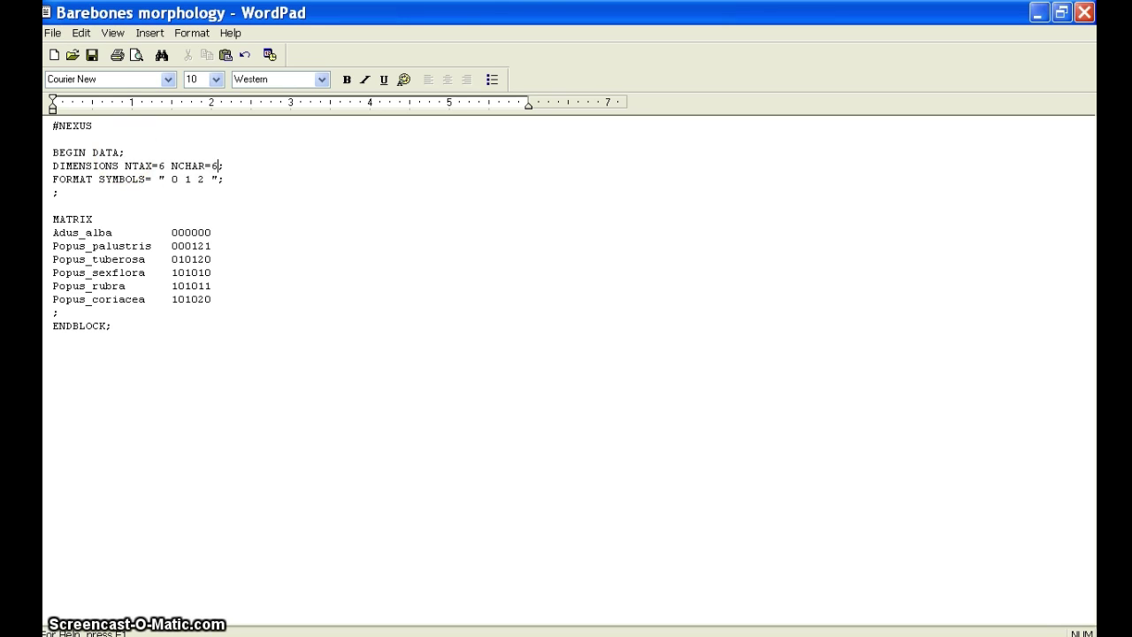
Step: Save the file under the new name Morphological example.nex as a text document in the Example Dataset from Exam 1 folder
click(60, 33)
click(63, 83)
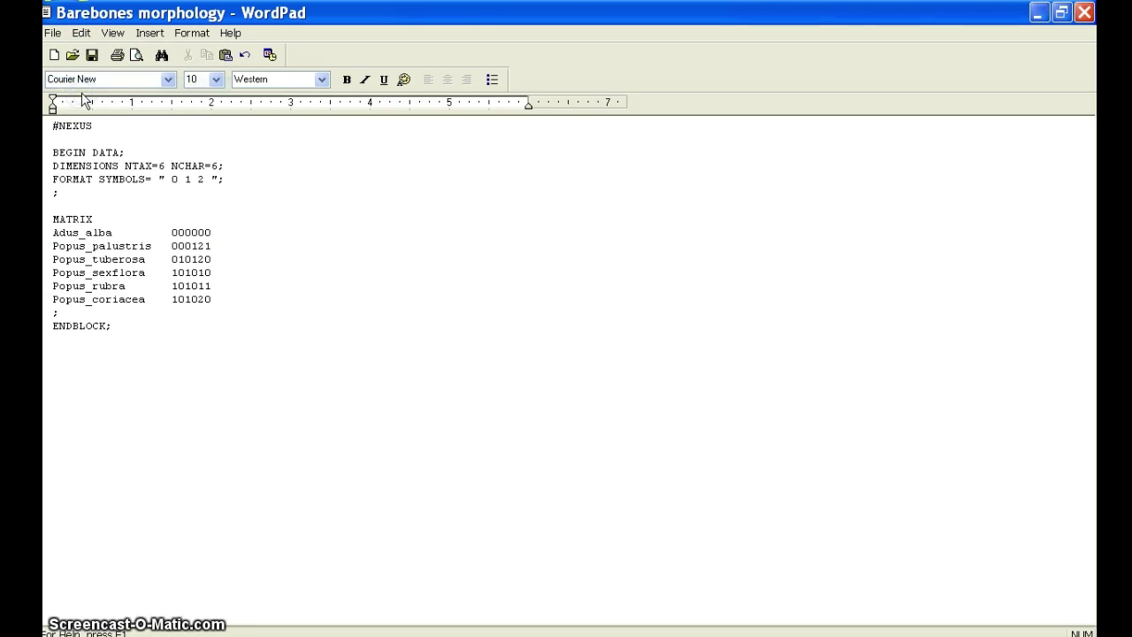
click(318, 203)
click(55, 32)
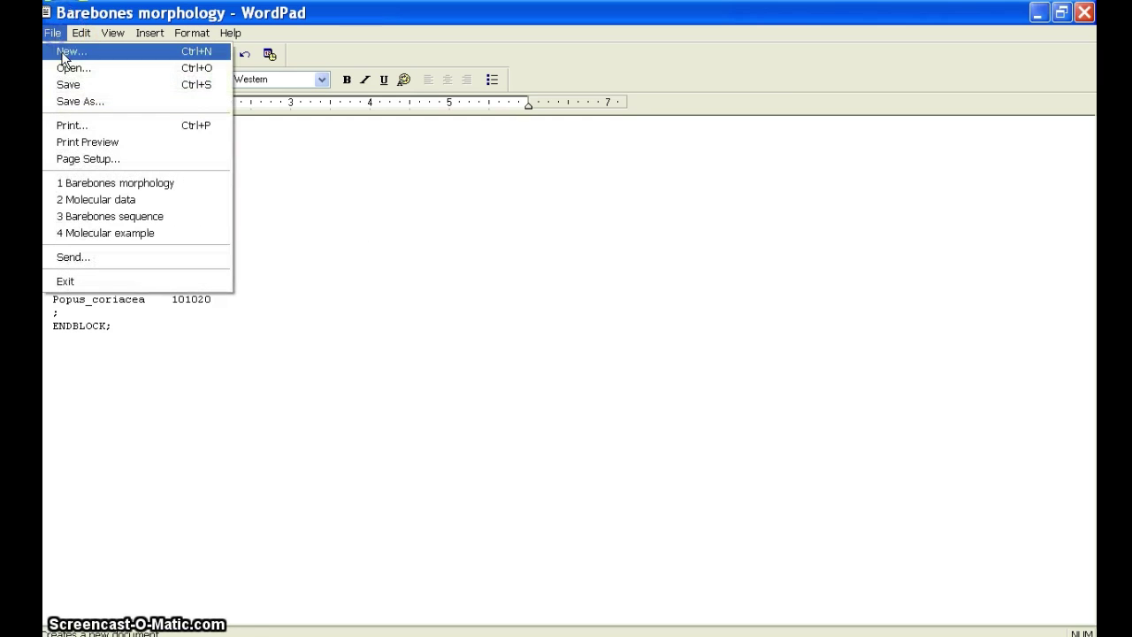
click(71, 101)
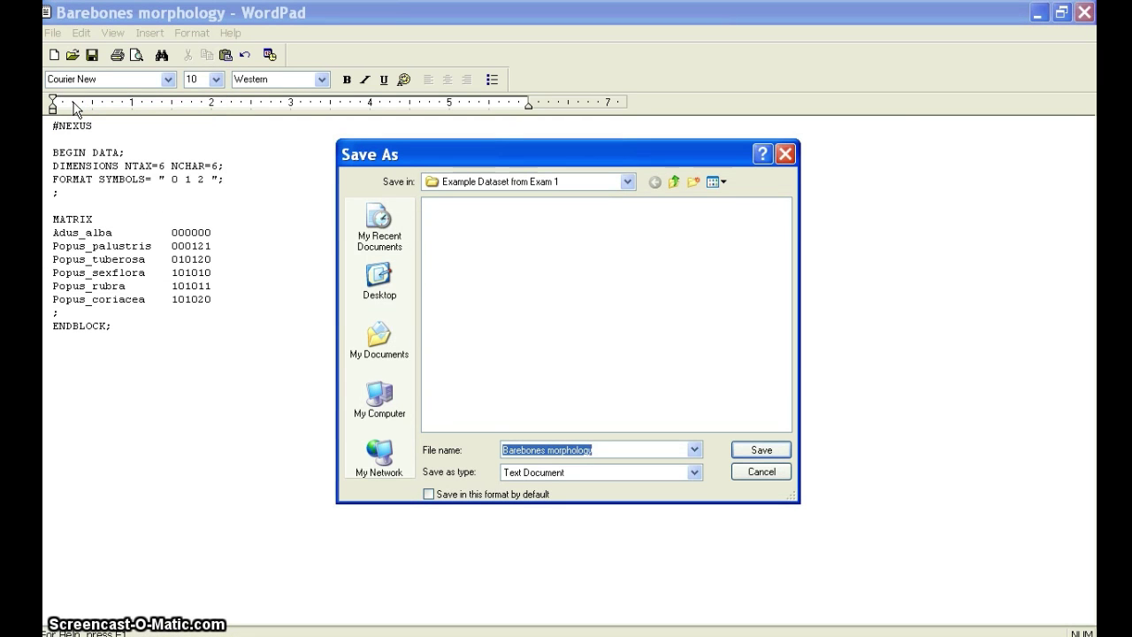
text(Morph)
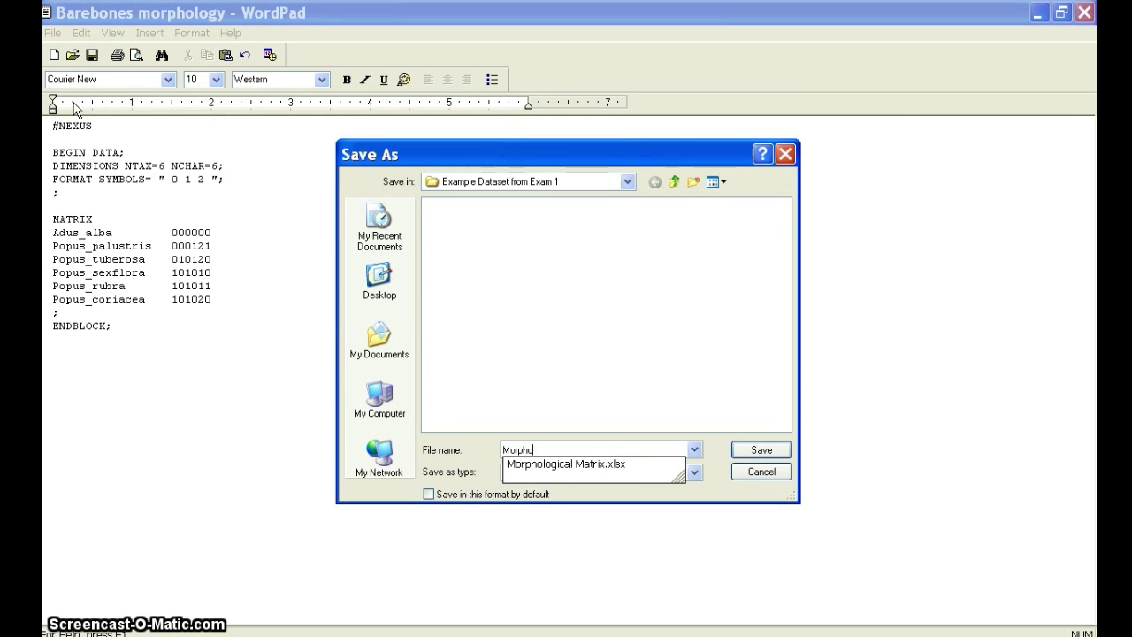
text(ological examp)
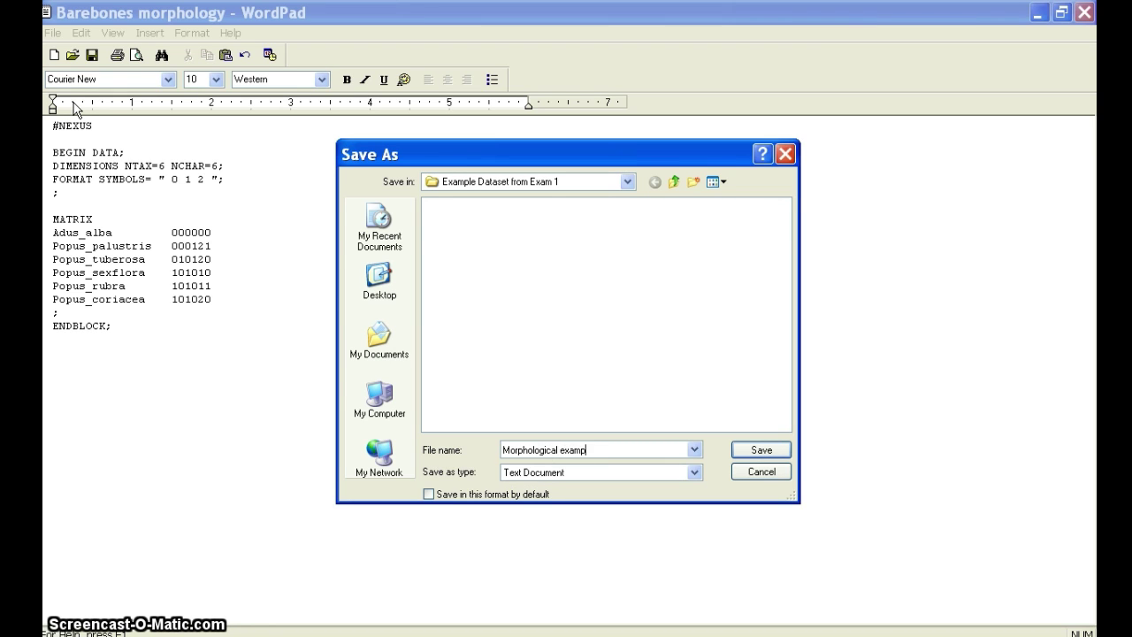
text(le.nex)
click(750, 452)
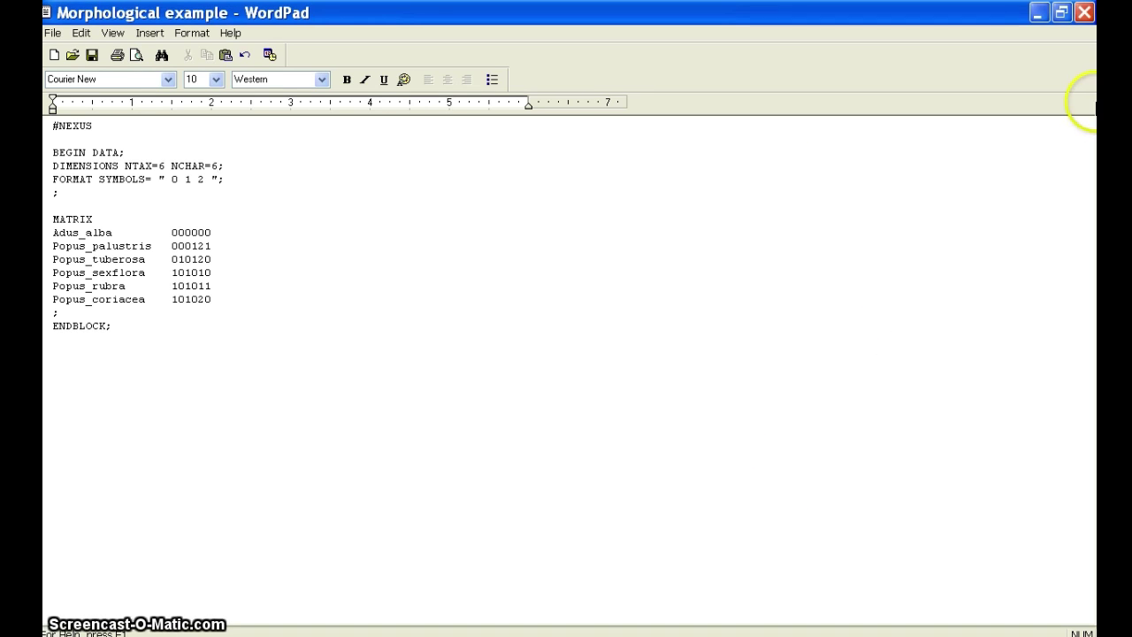
Step: Close the morphology file, view the superawesome sequence table in Word, and switch to the Barebones sequence file in WordPad to check its FORMAT line
click(1083, 12)
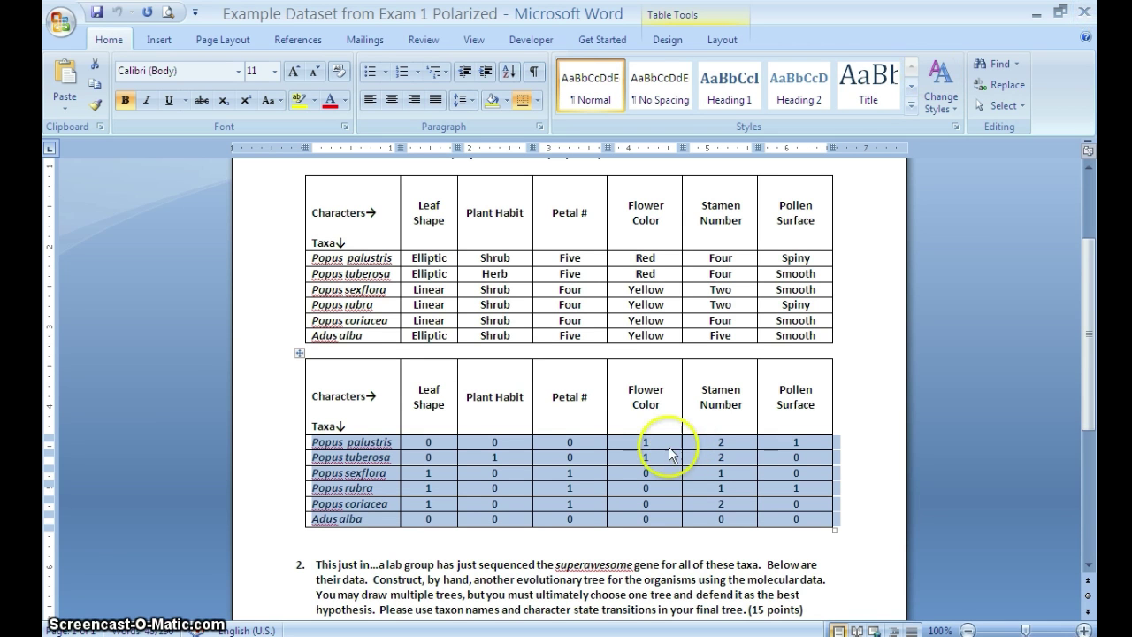
click(869, 493)
drag(1086, 316, 1090, 453)
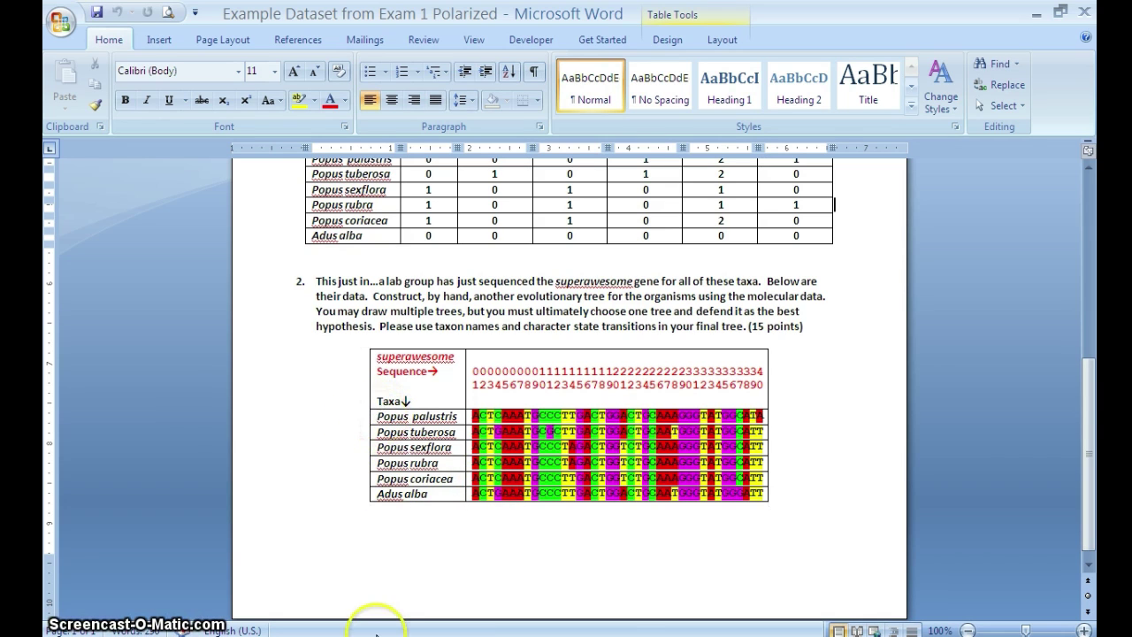
click(566, 635)
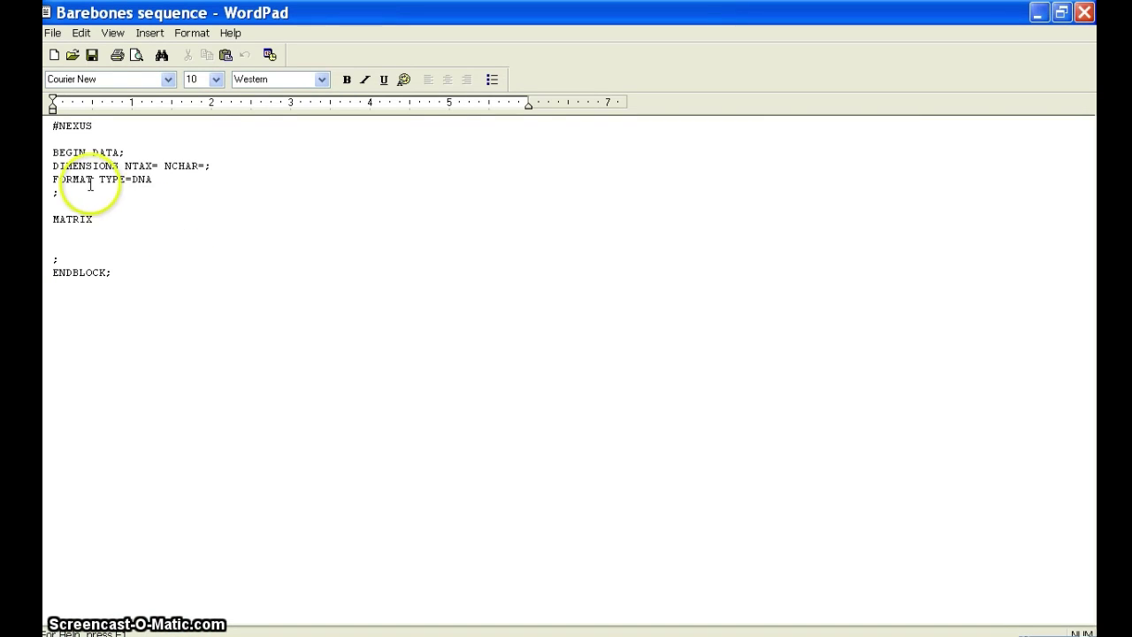
drag(53, 179, 155, 179)
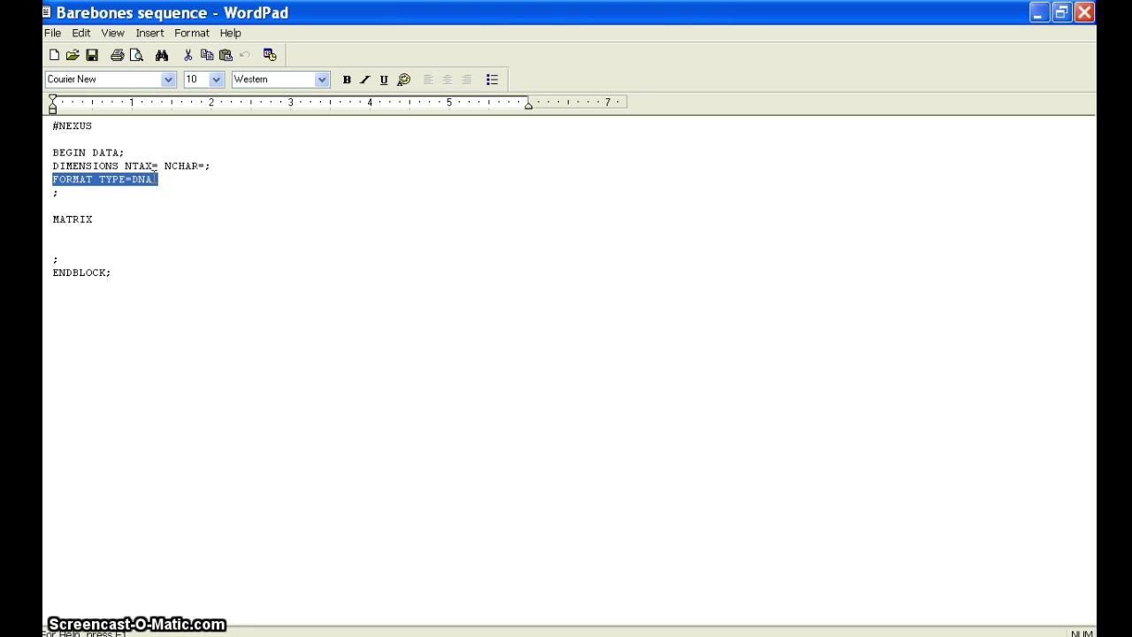
click(154, 177)
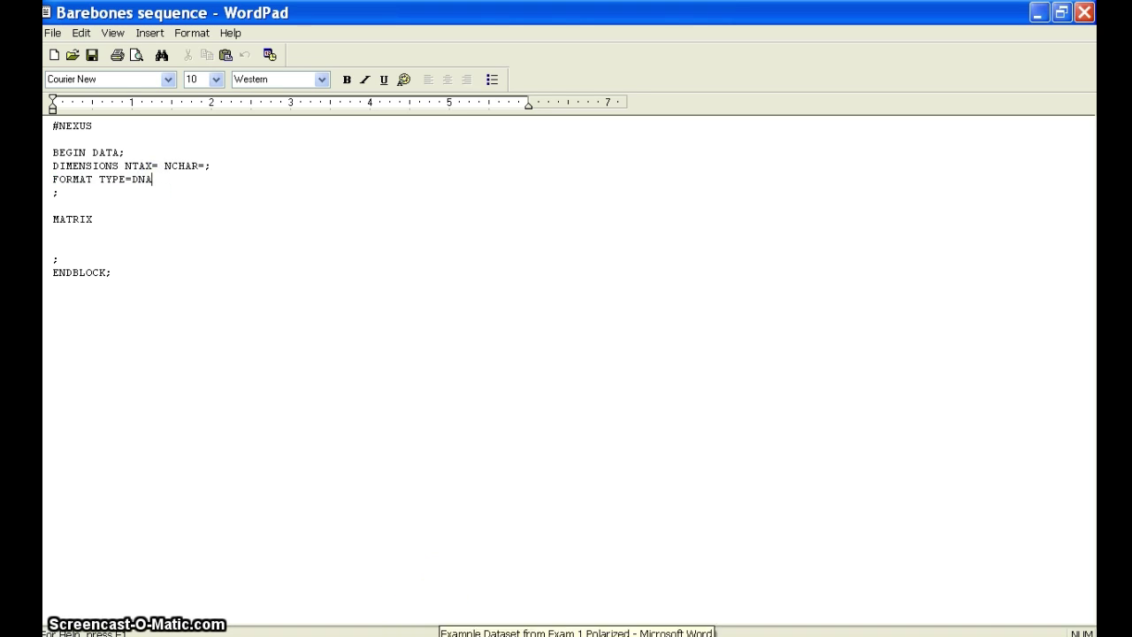
Step: Copy the six taxon rows of the superawesome sequence table in Word and return to the blank line under MATRIX in WordPad
click(455, 628)
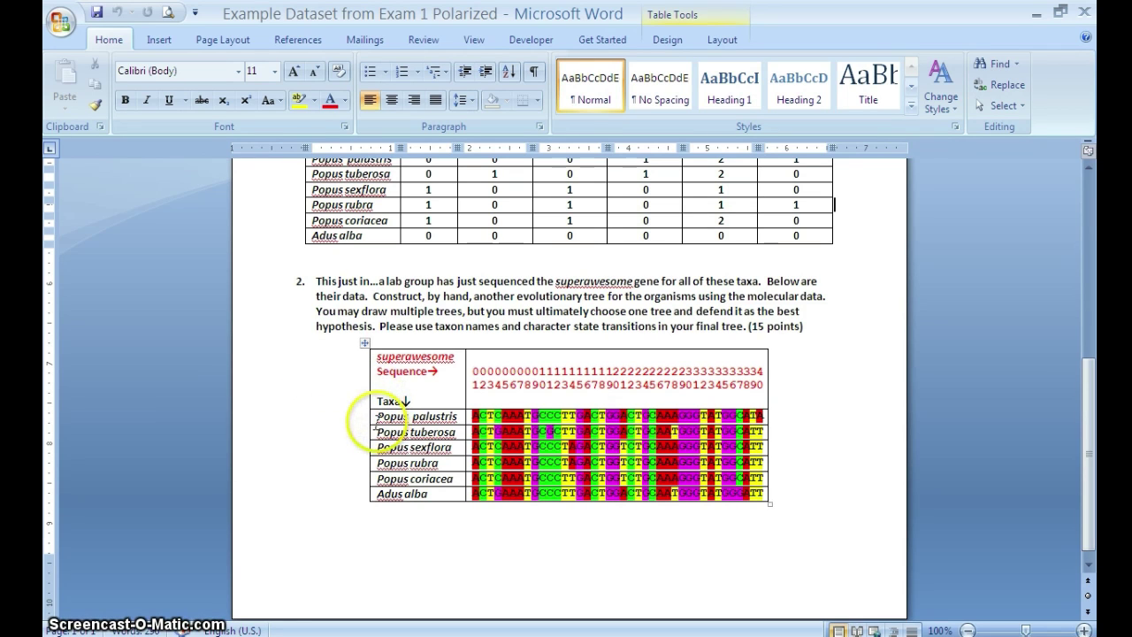
click(378, 417)
drag(377, 416, 656, 493)
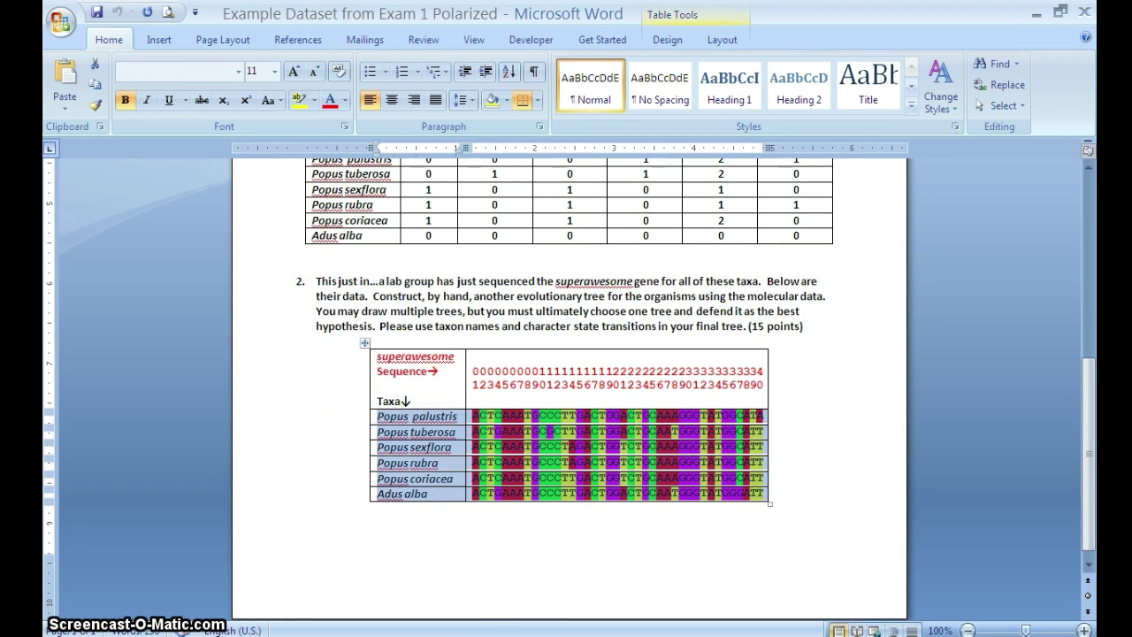
click(610, 629)
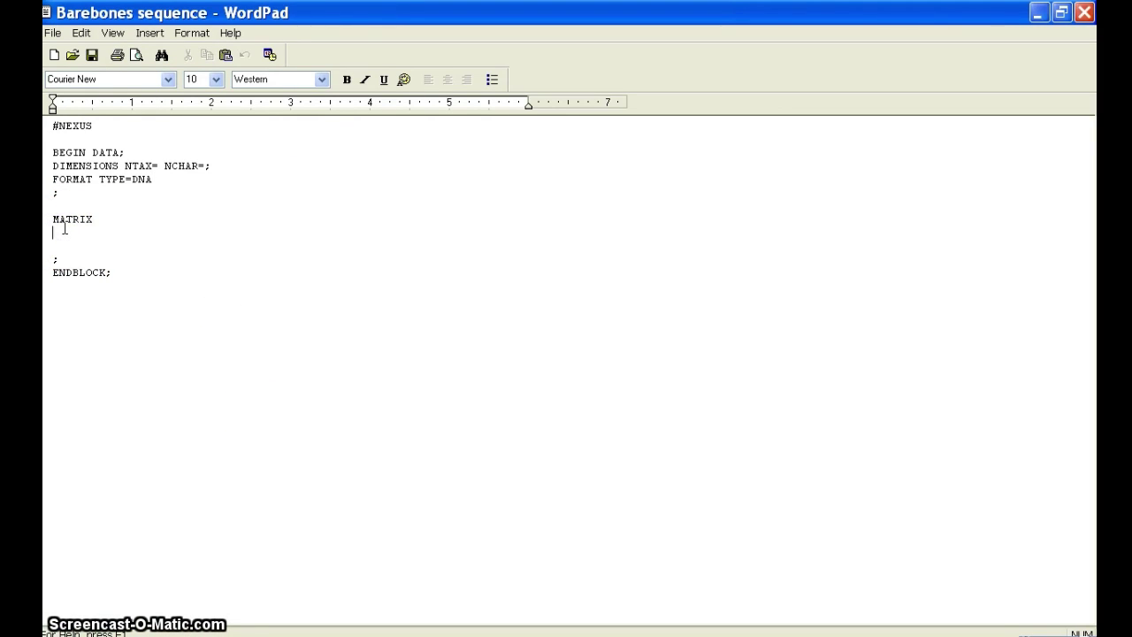
Step: Paste the copied sequence rows under MATRIX as unformatted text using Paste Special
click(80, 32)
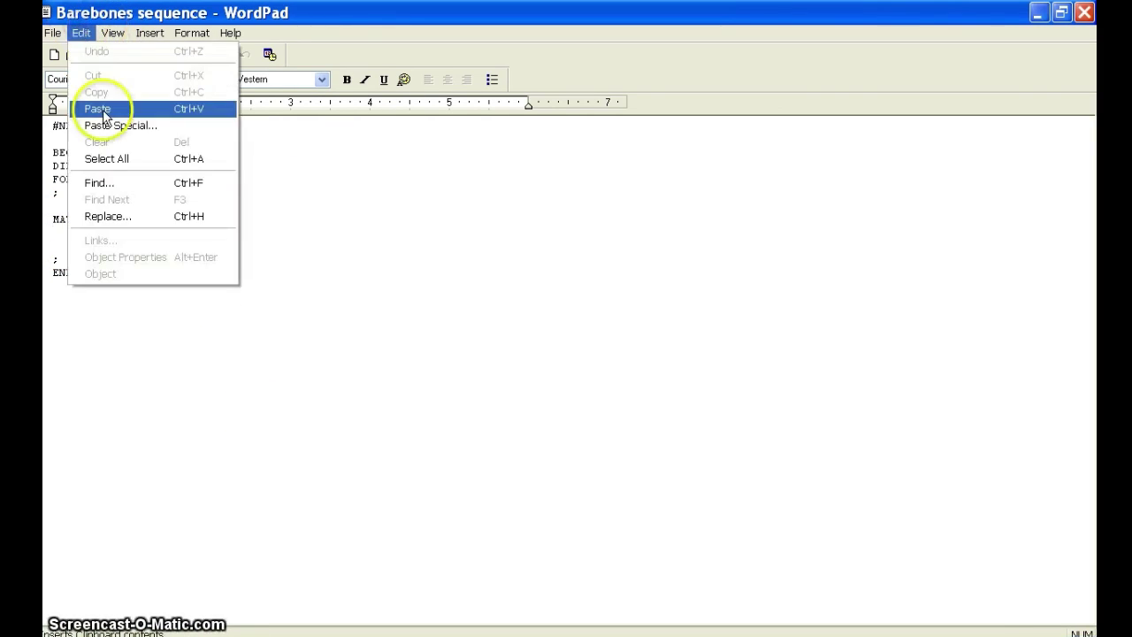
click(105, 126)
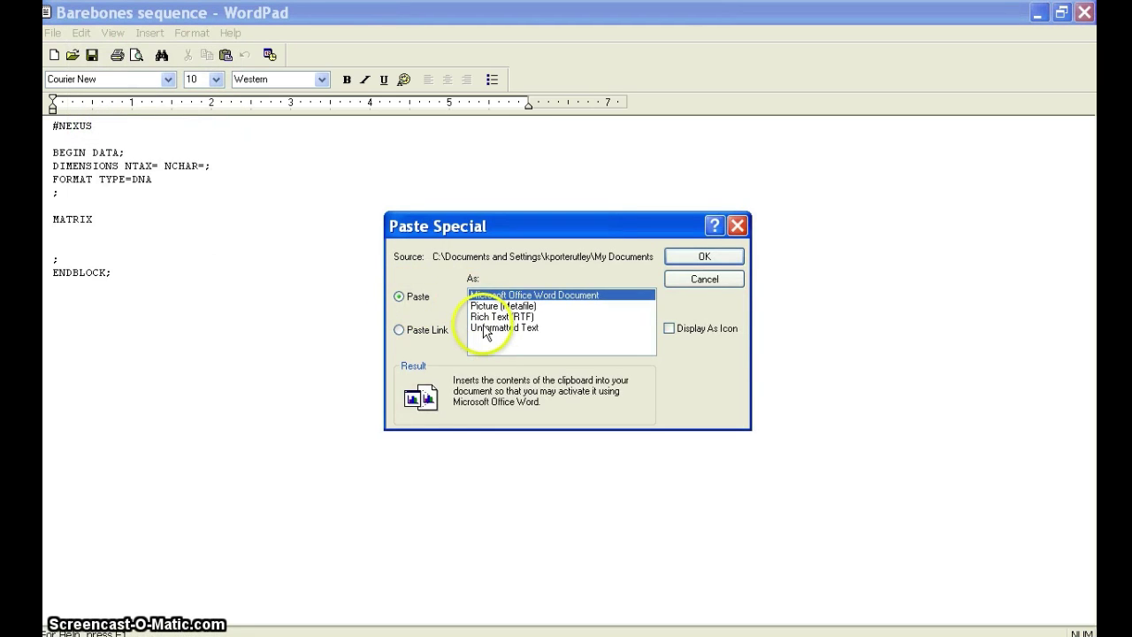
click(485, 328)
click(727, 255)
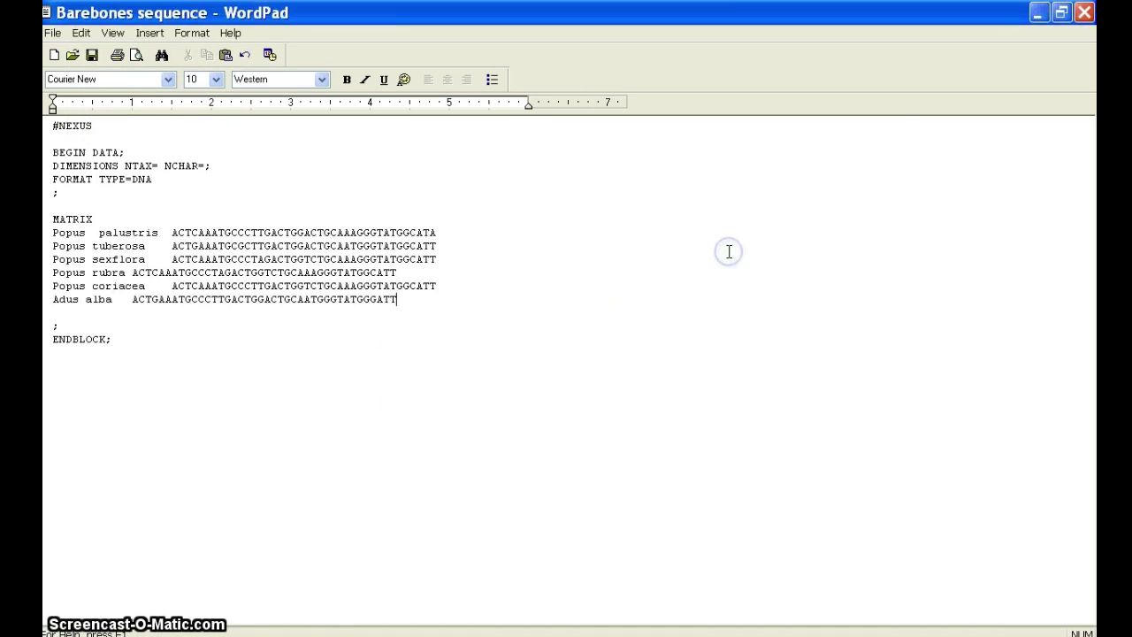
Step: Replace the spaces between genus and species with an underscore in all six taxon names of the sequence matrix
click(99, 232)
key(BackSpace)
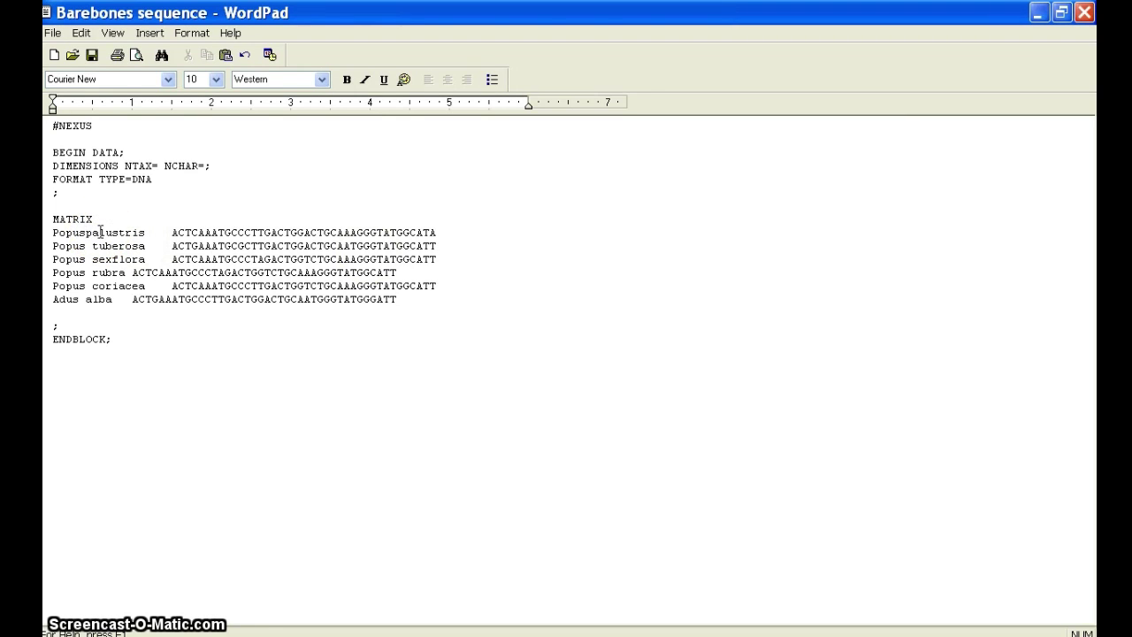
key(BackSpace)
text(_)
key(Down)
key(BackSpace)
text(_)
key(Down)
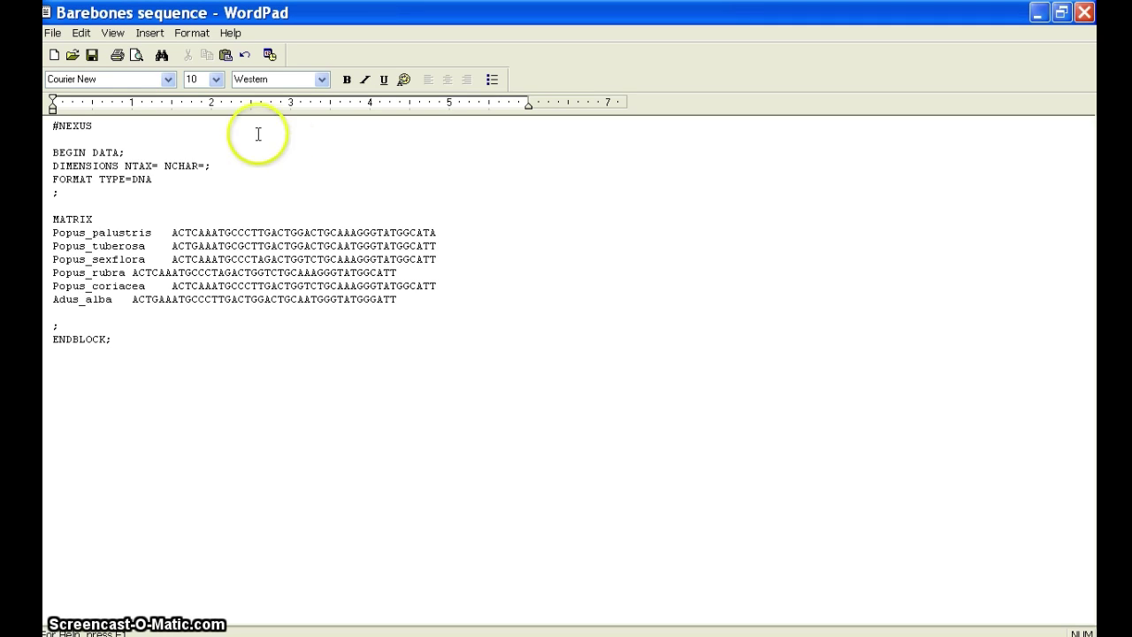
Step: Replace the gaps after the taxon names in the matrix with spaces so that all six sequences start in the same column
click(170, 232)
key(BackSpace)
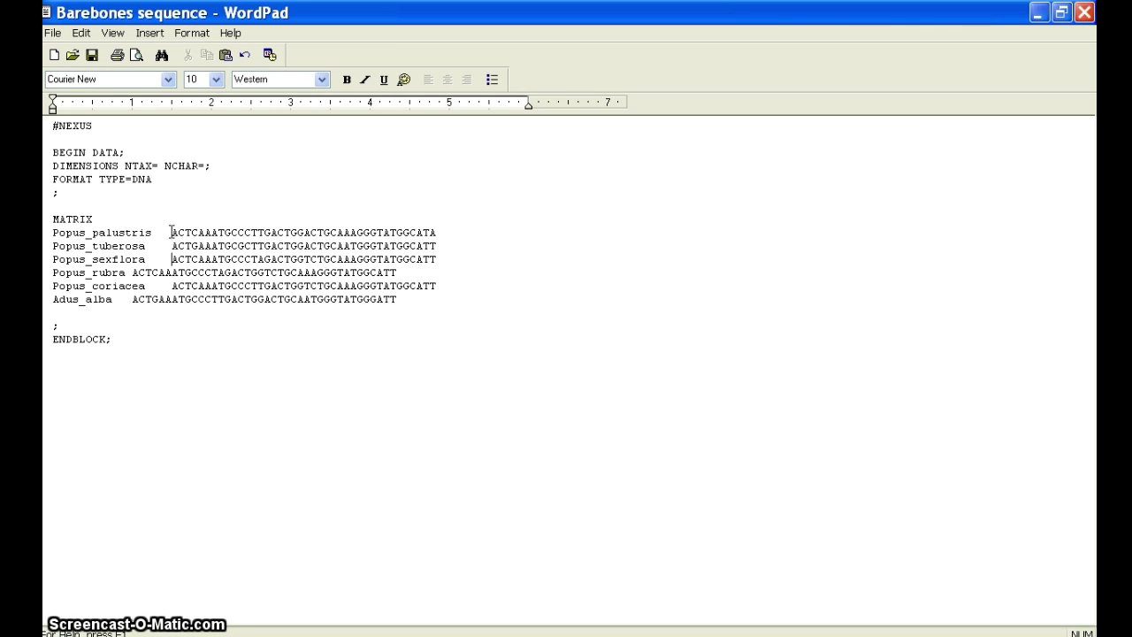
key(BackSpace)
key(BackSpace)
key(BackSpace)
key(BackSpace)
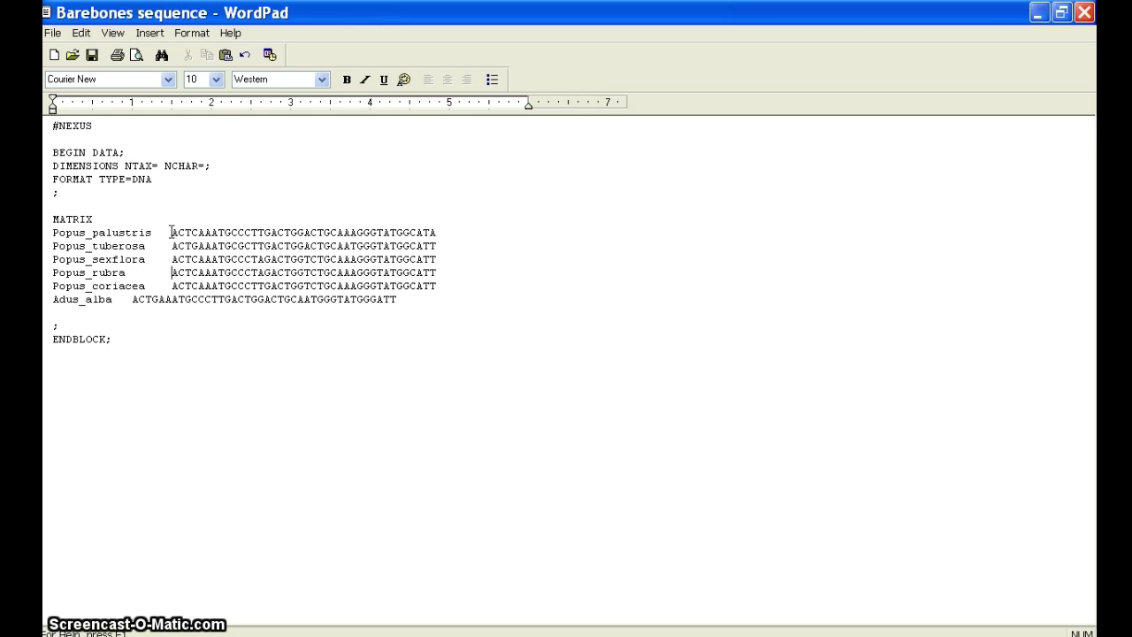
key(BackSpace)
key(BackSpace)
key(BackSpace)
key(BackSpace)
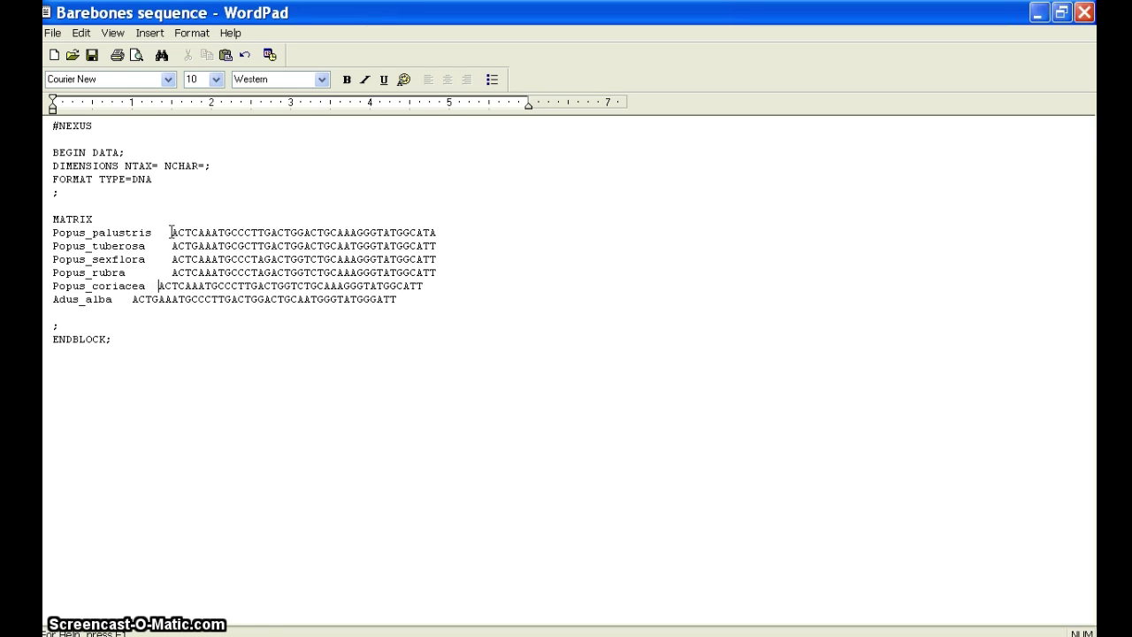
key(Down)
key(Left)
key(Left)
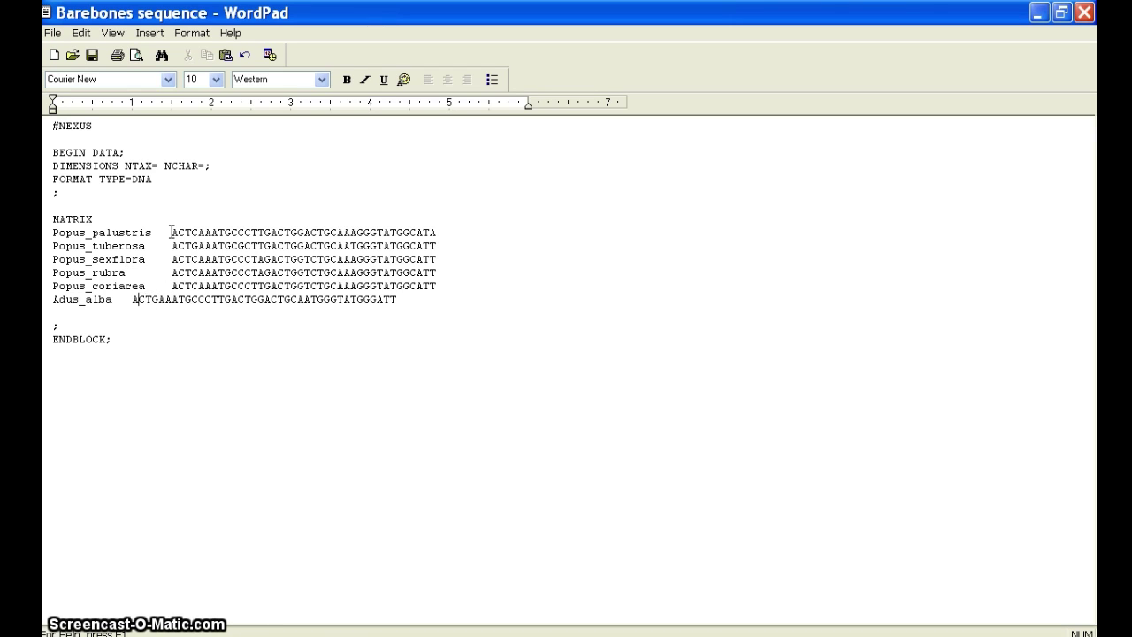
key(BackSpace)
key(BackSpace)
key(BackSpace)
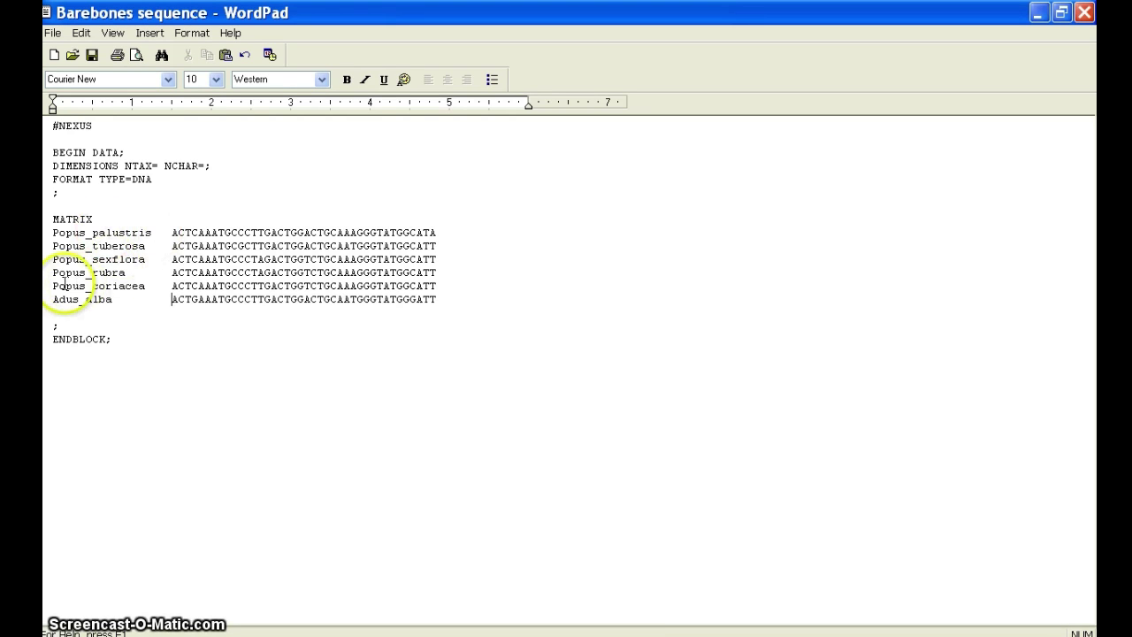
Step: Move the Adus_alba row from the end of the matrix to its first row, directly under MATRIX
drag(53, 301, 235, 299)
key(ctrl+c)
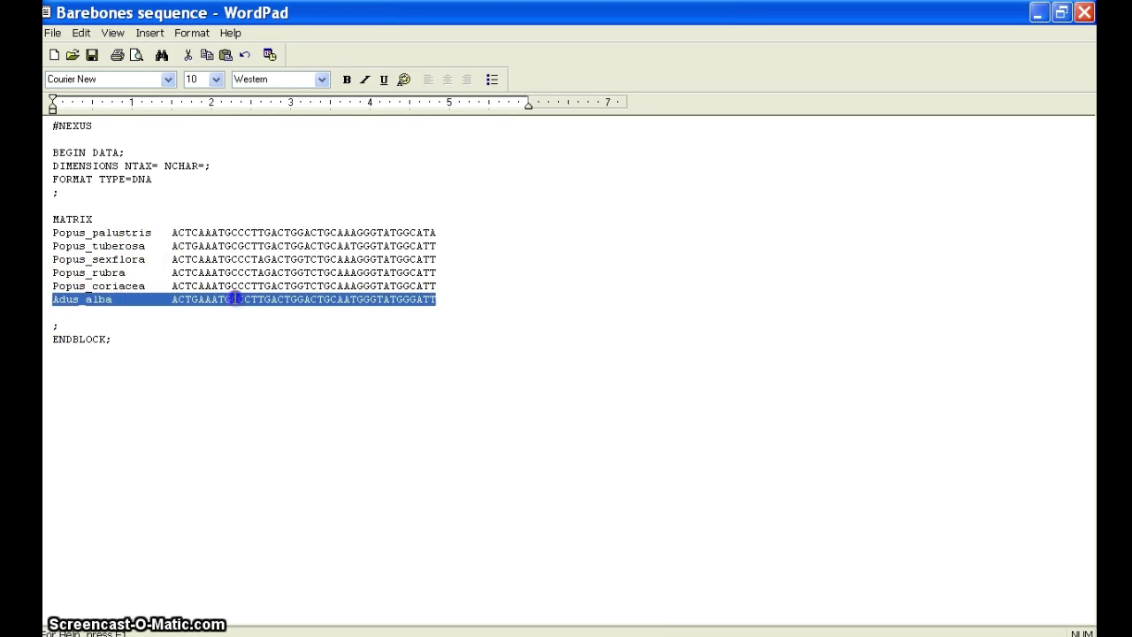
key(Delete)
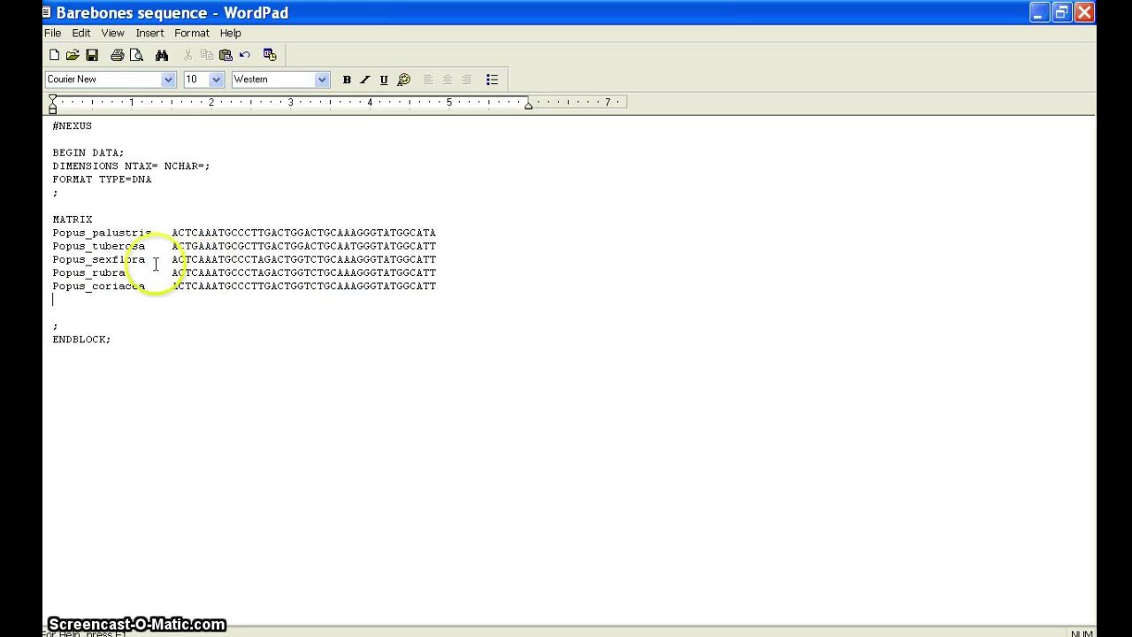
click(53, 233)
key(Return)
key(Up)
key(ctrl+v)
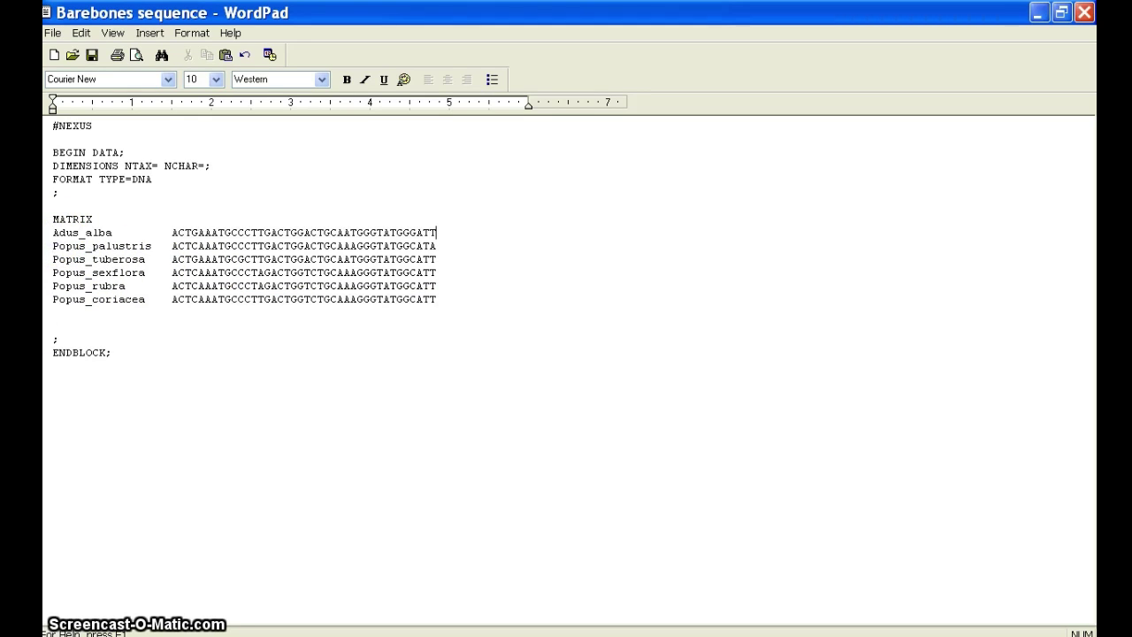
Step: Remove the blank lines between the Popus_coriacea row and the closing semicolon of the matrix
click(56, 319)
key(Delete)
key(Delete)
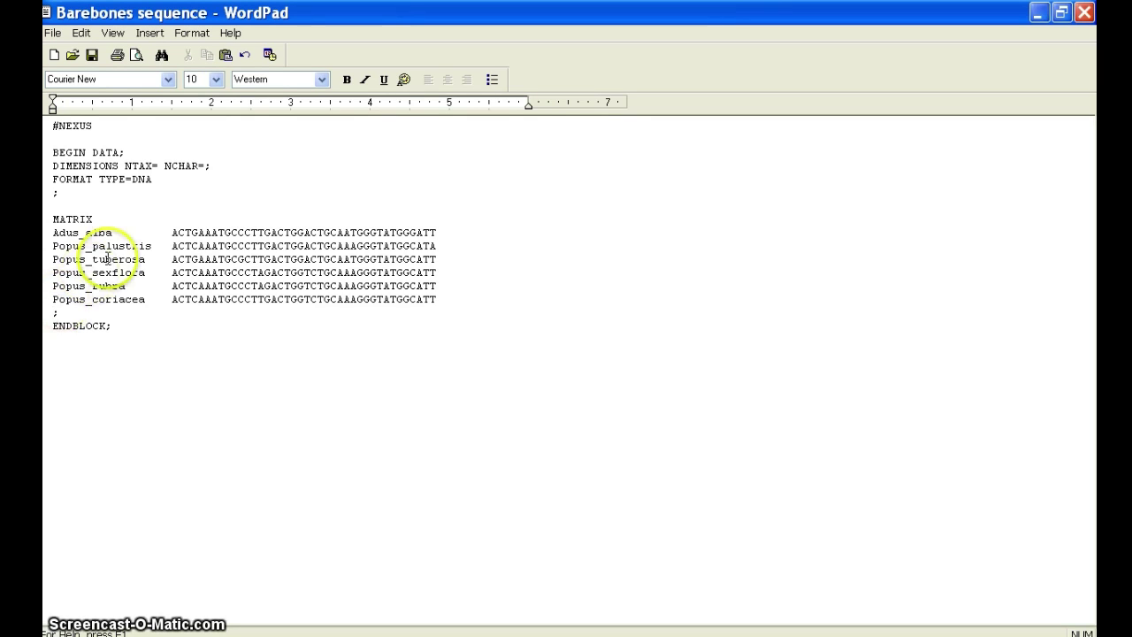
Step: Set NTAX=6 and NCHAR=40 in the DIMENSIONS line, checking the sequence length against the superawesome table in Word
click(154, 165)
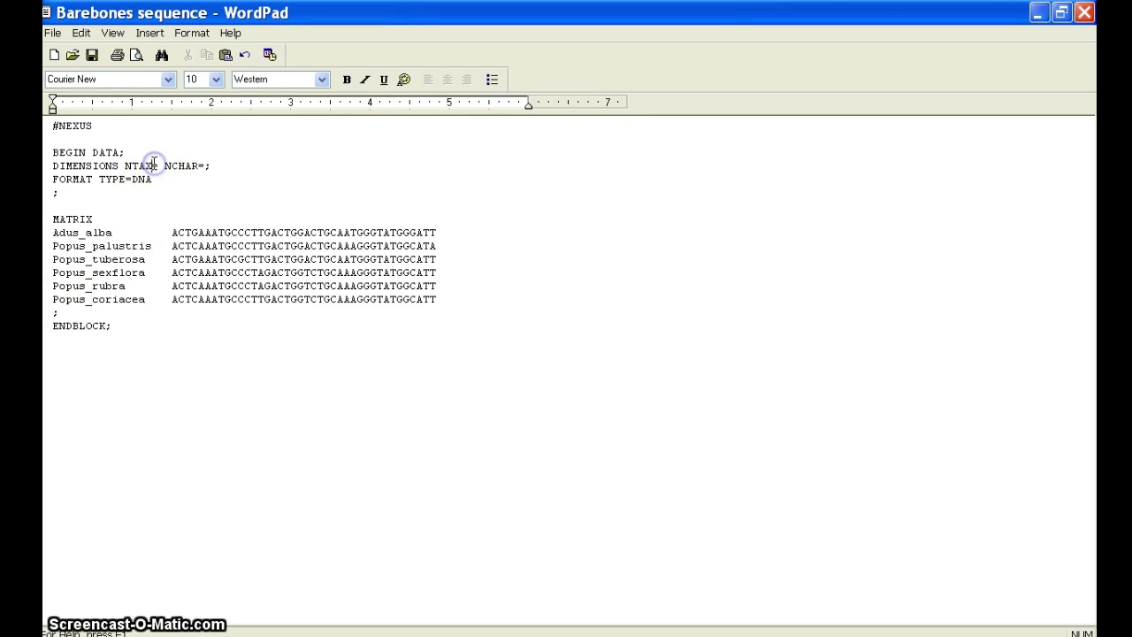
text(6)
click(210, 166)
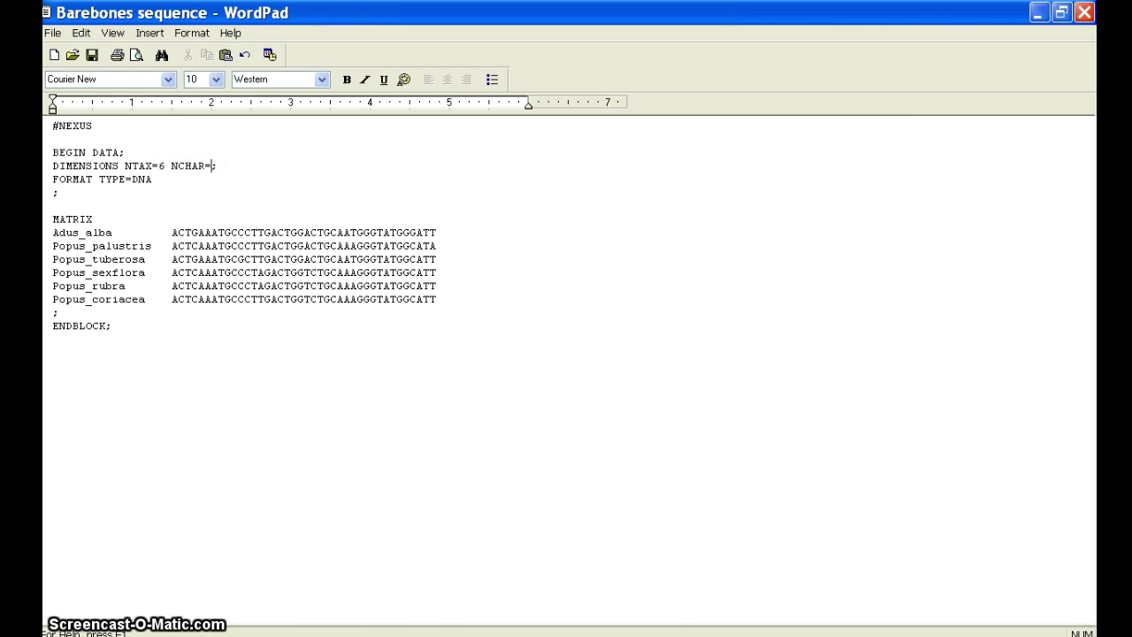
click(566, 631)
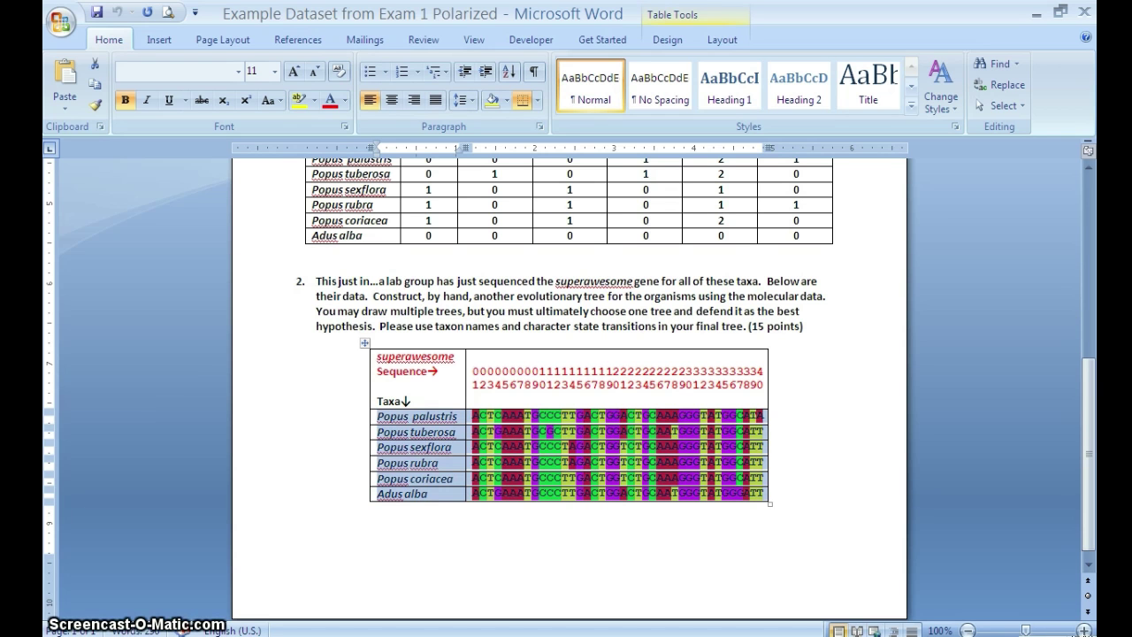
click(619, 631)
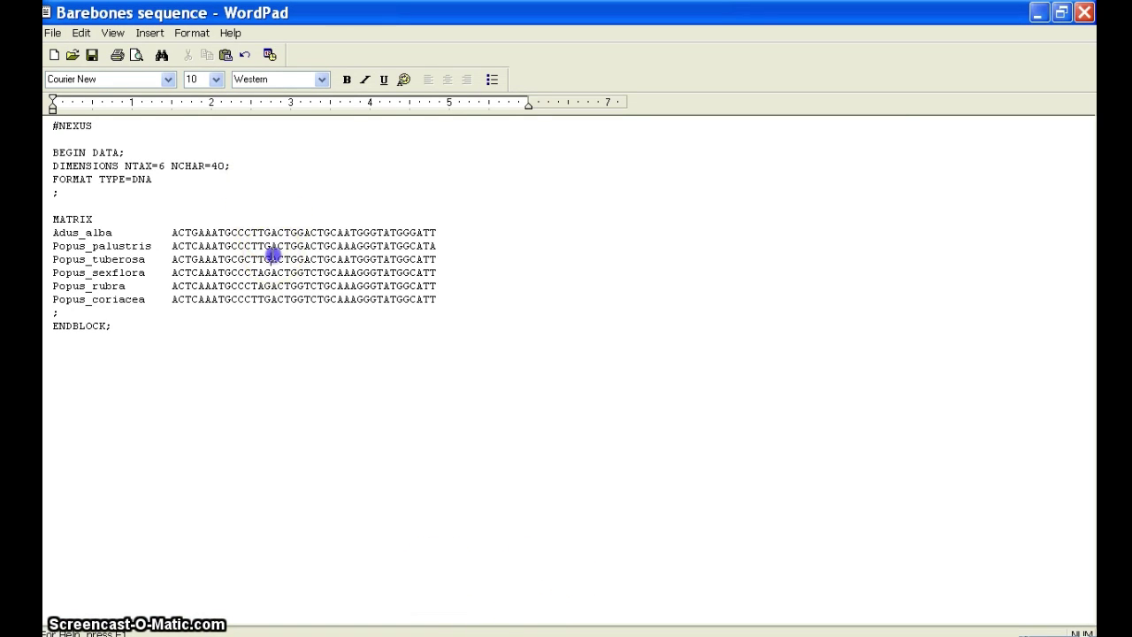
Step: Save the sequence file as the text document Molecular example.nex in the Example Dataset from Exam 1 folder and close it
click(51, 30)
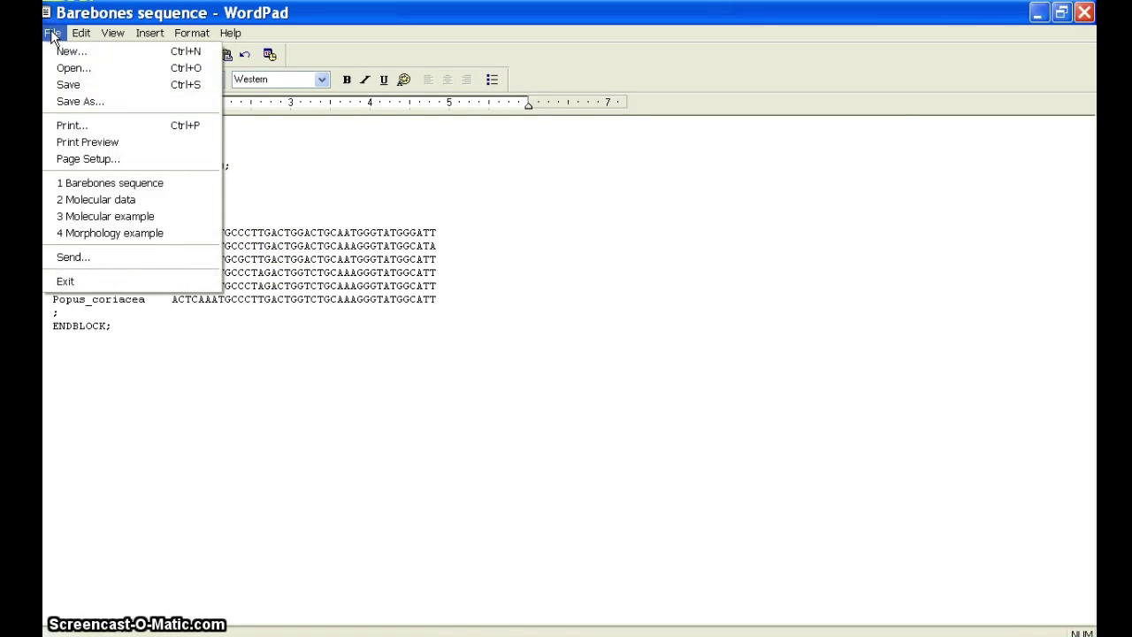
click(71, 101)
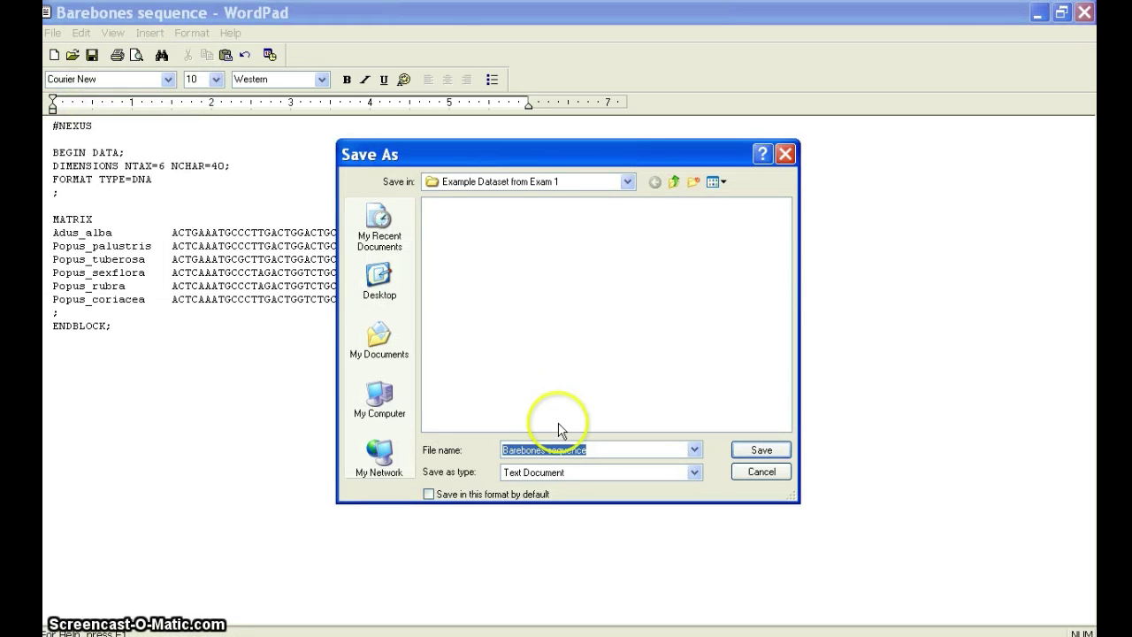
text(Mole)
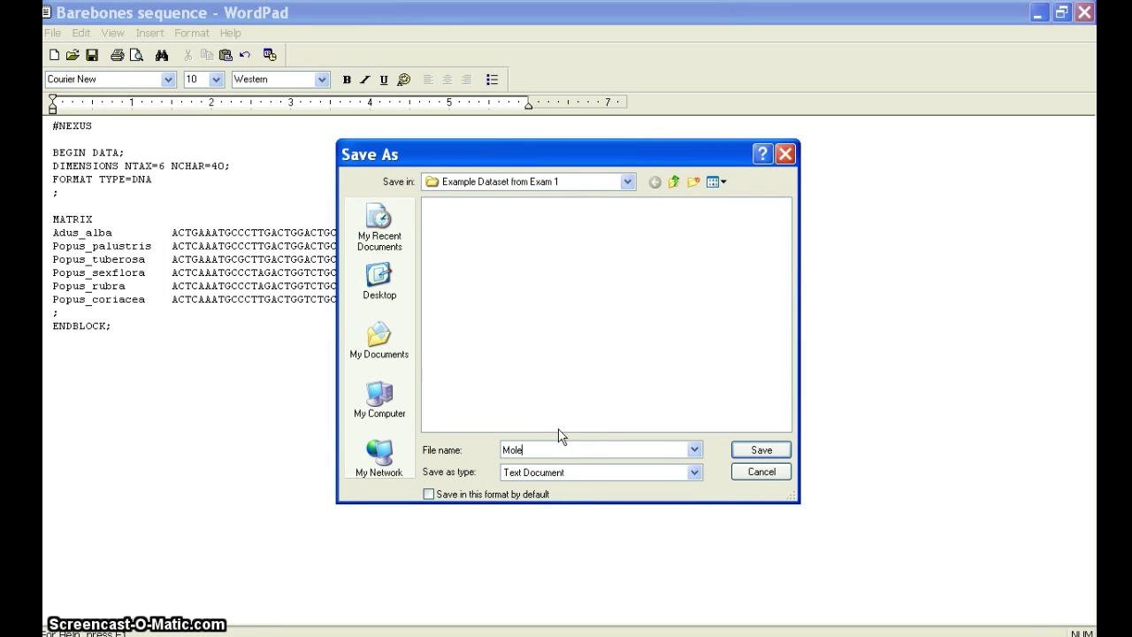
text(cular example.nex)
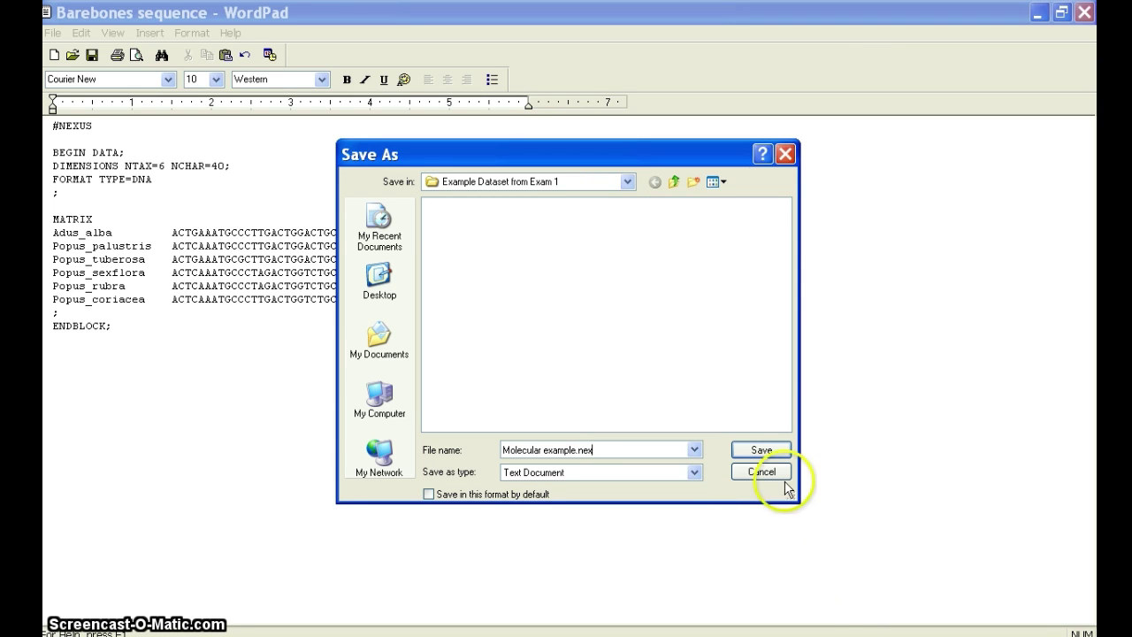
click(766, 452)
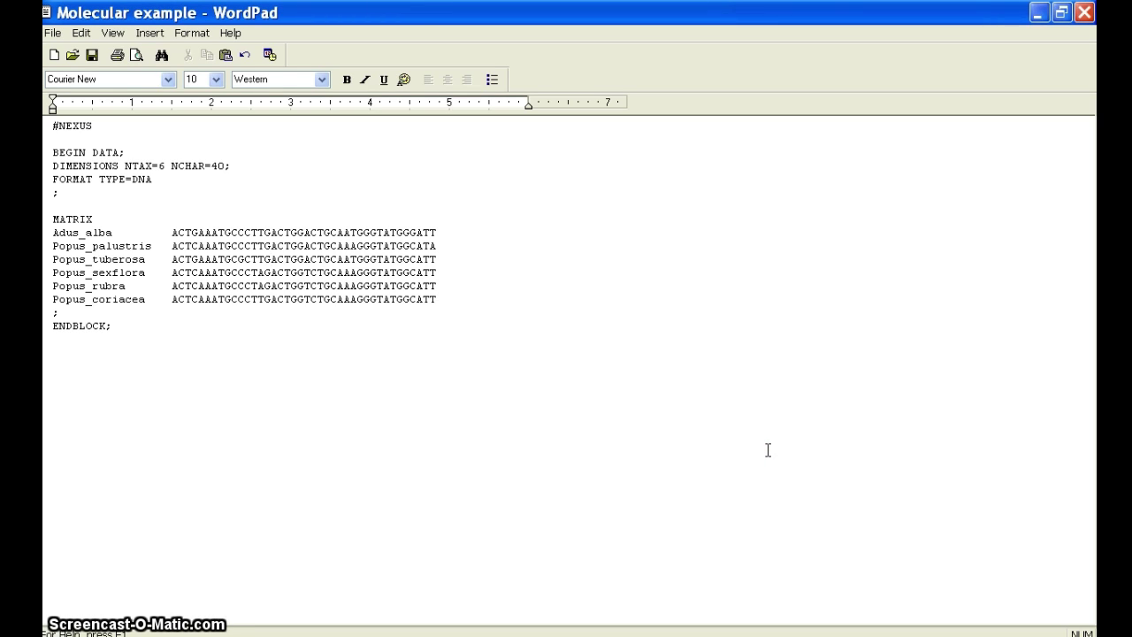
click(1084, 15)
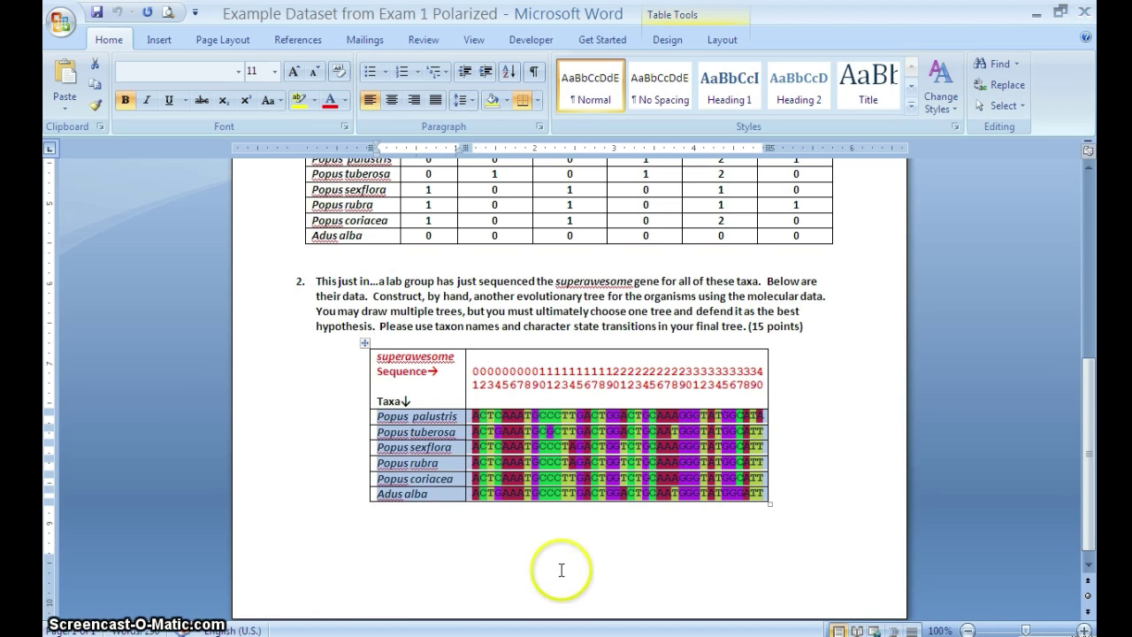